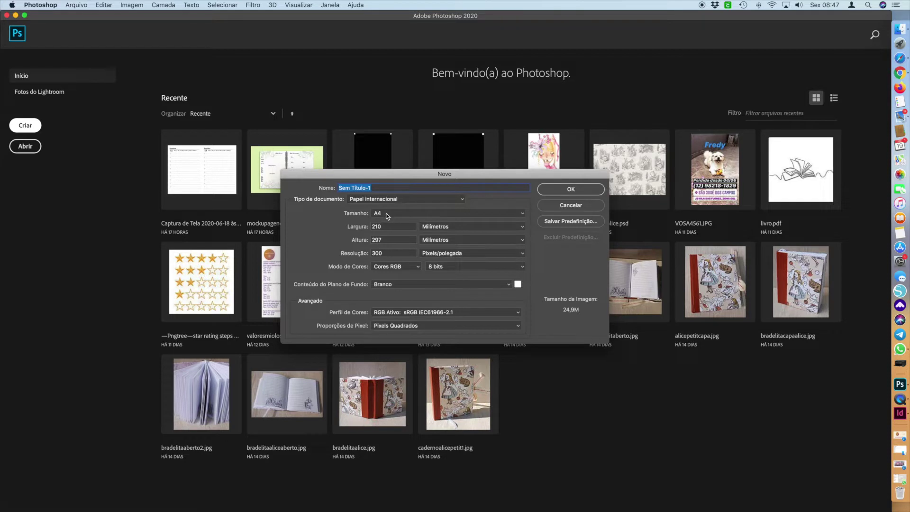
Step: Create a new A4 portrait document at 300 pixels per inch in RGB with a white background
click(387, 215)
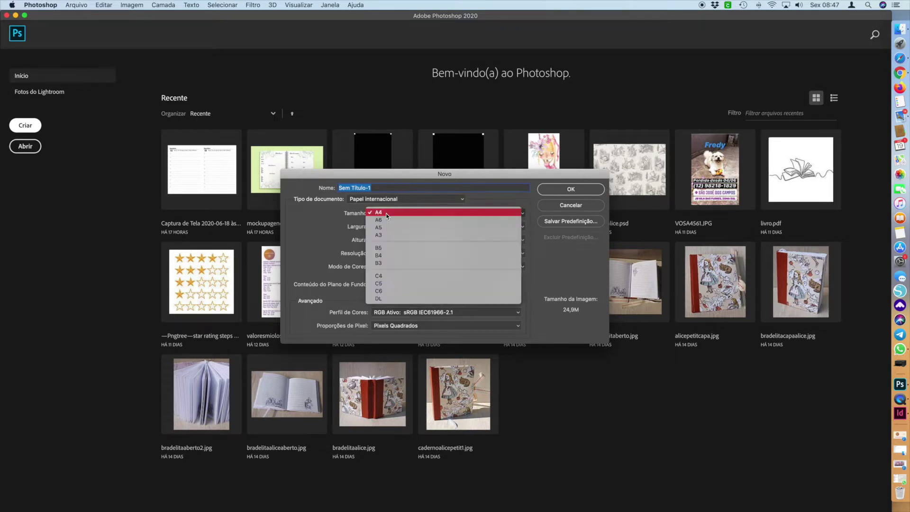
click(542, 192)
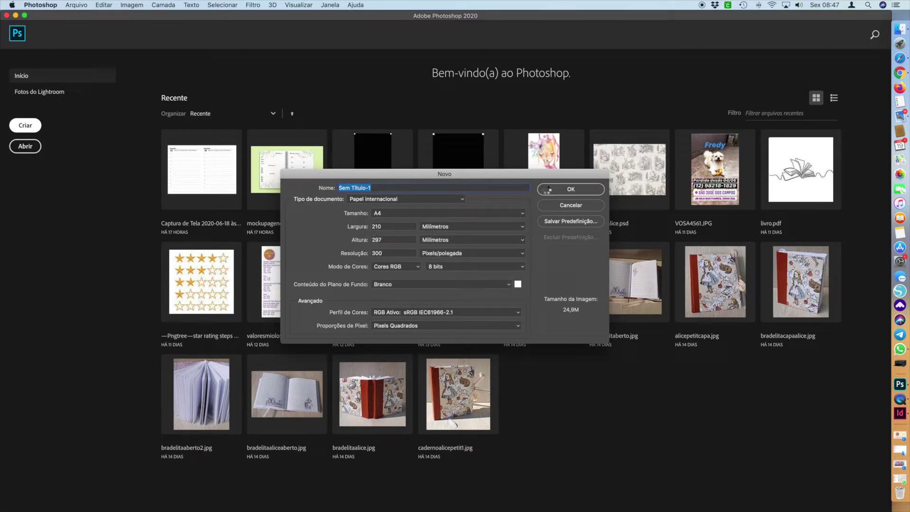
click(548, 192)
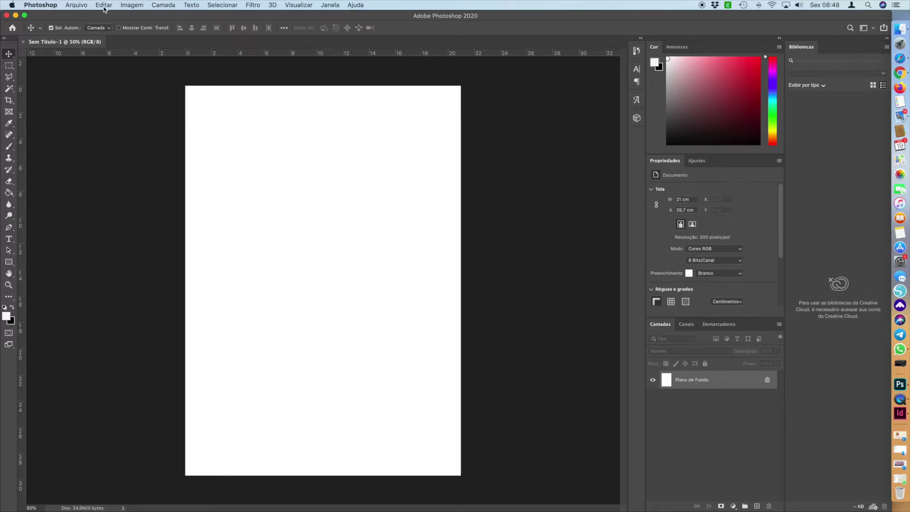
Step: Resize the image to 21.6 cm wide and 42 cm high
click(128, 6)
click(166, 74)
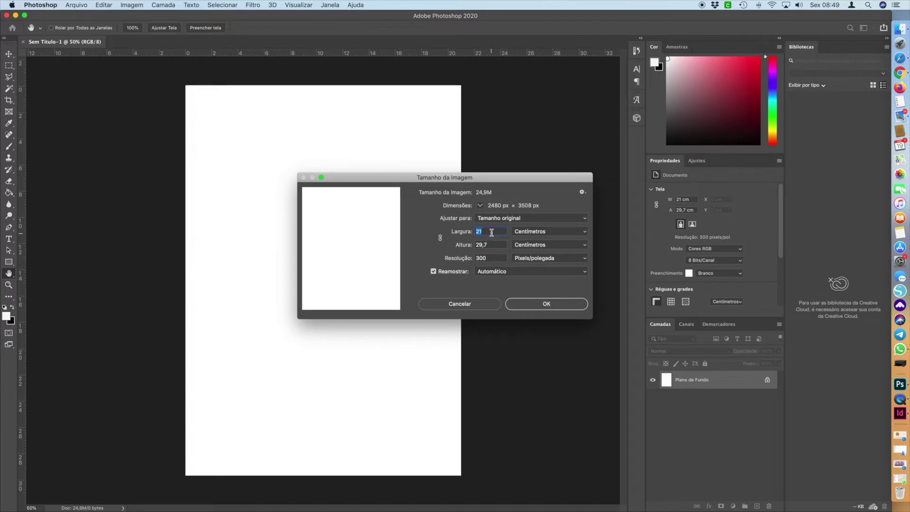
click(486, 232)
text(,6)
double_click(493, 246)
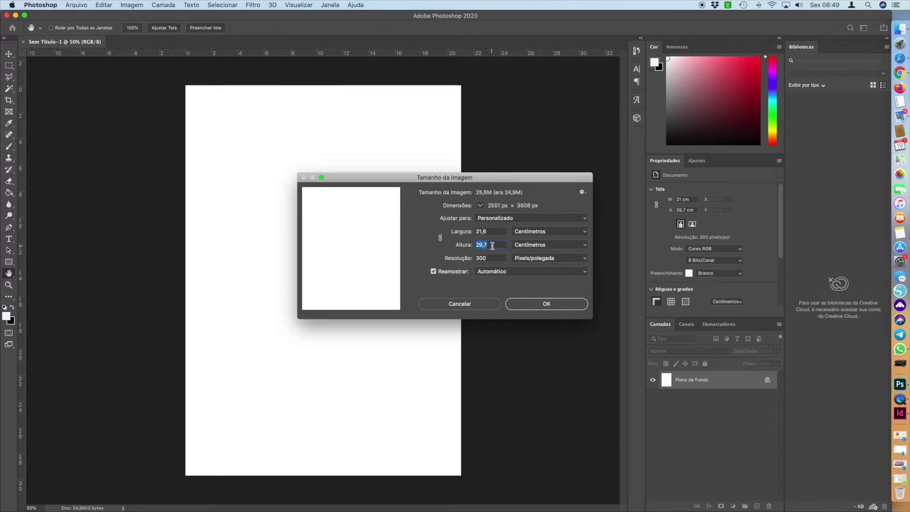
text(42)
click(539, 310)
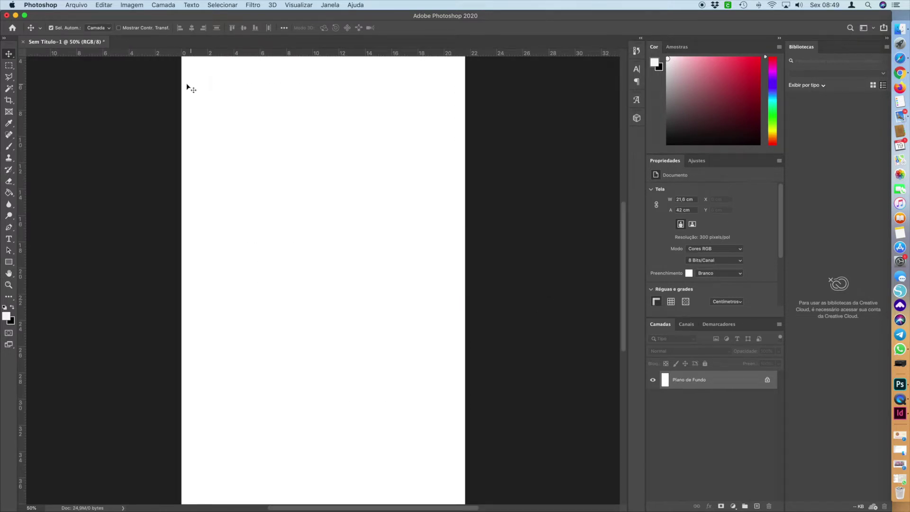
Step: Reopen the image size settings and toggle the proportion link between width and height, keeping the entered dimensions
click(128, 5)
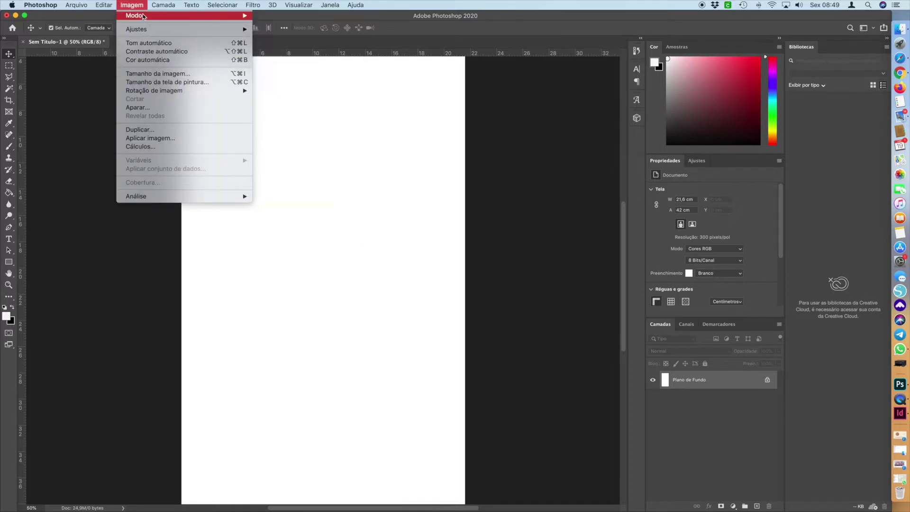
click(149, 75)
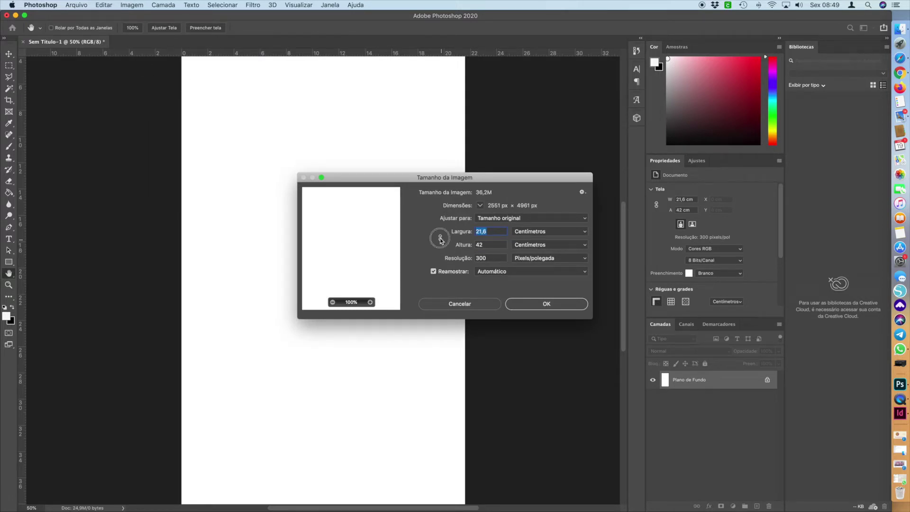
click(440, 238)
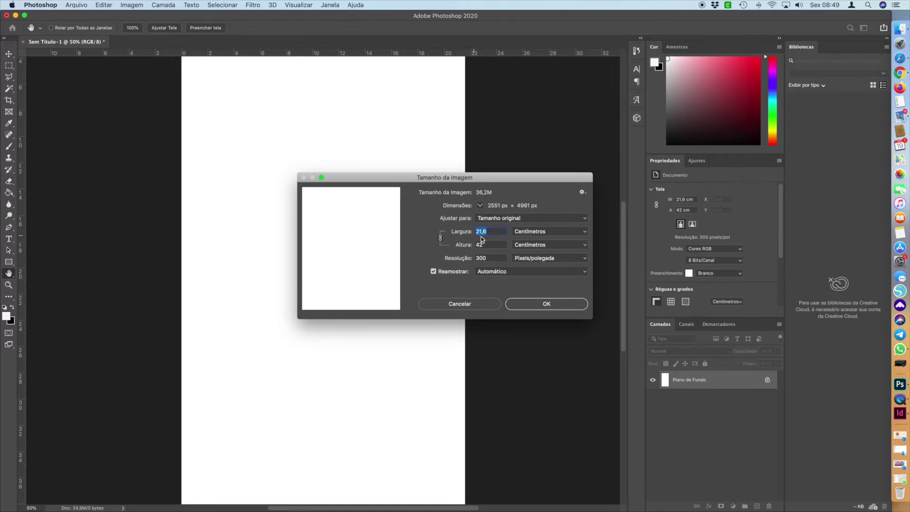
click(440, 240)
click(440, 240)
click(532, 300)
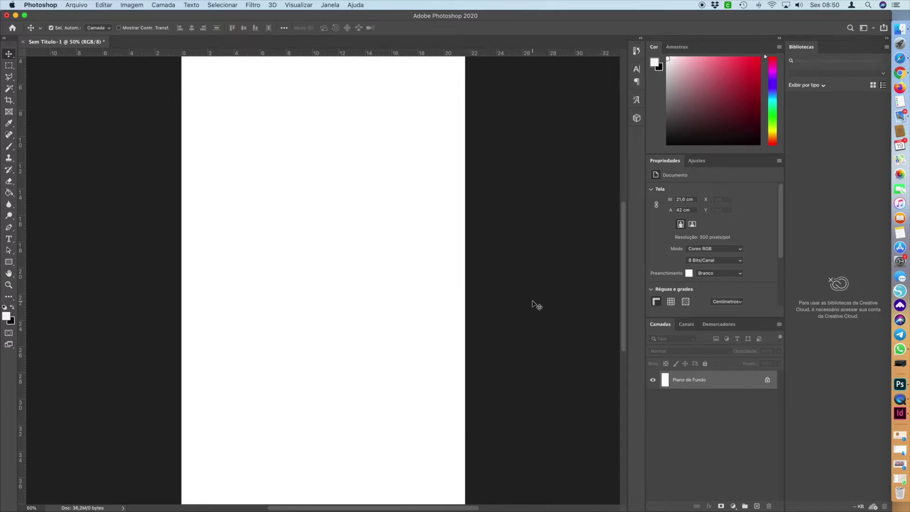
Step: Add a new empty layer and fill the background layer with black using the Paint Bucket
click(758, 506)
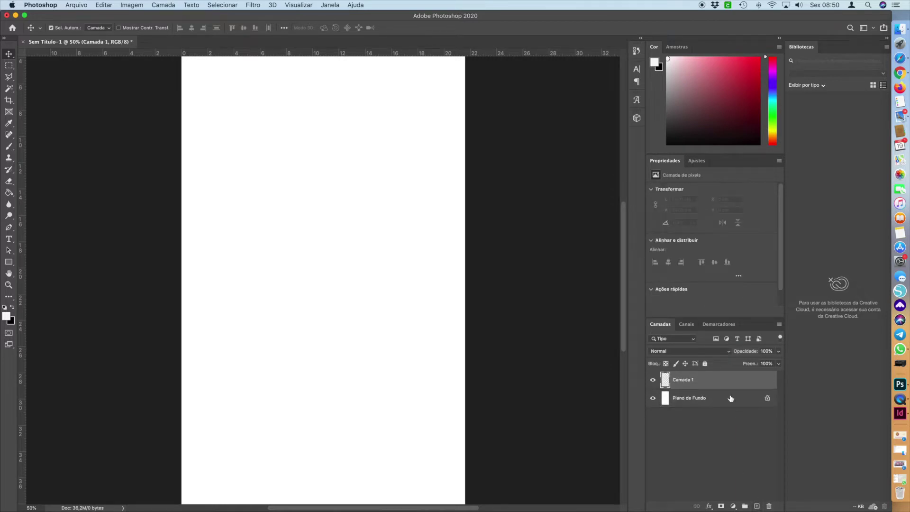
click(680, 399)
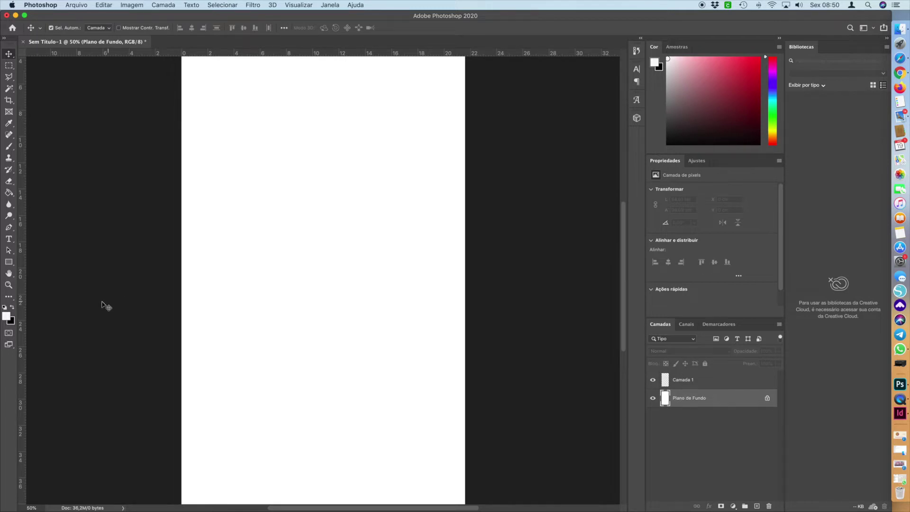
click(12, 308)
click(8, 319)
click(531, 185)
scroll(403, 163, up, 3)
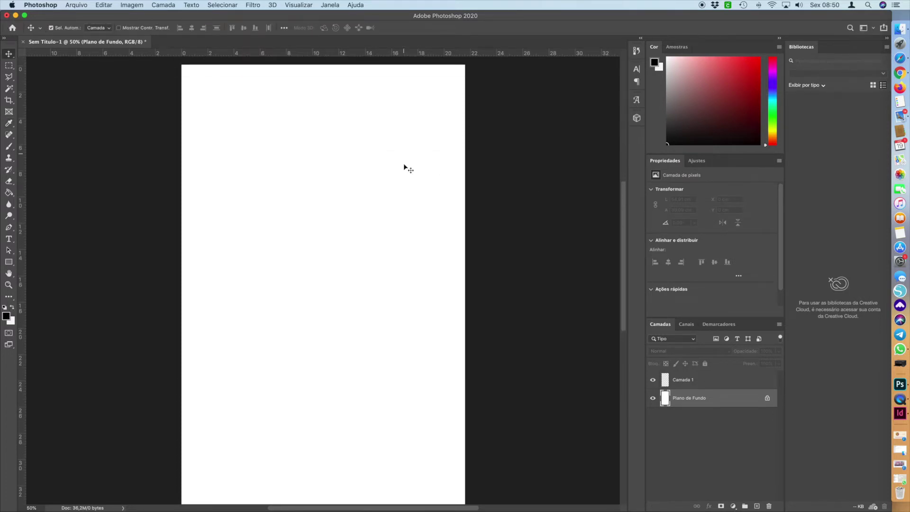
click(9, 193)
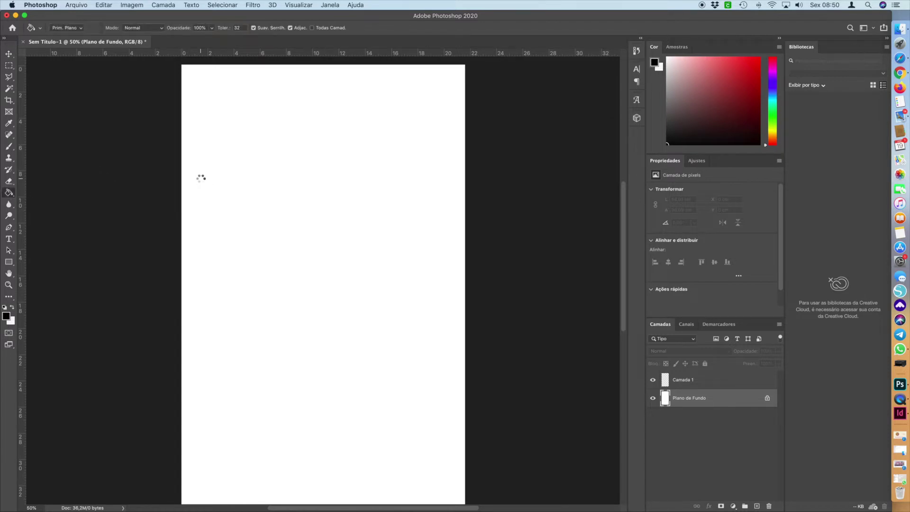
click(201, 182)
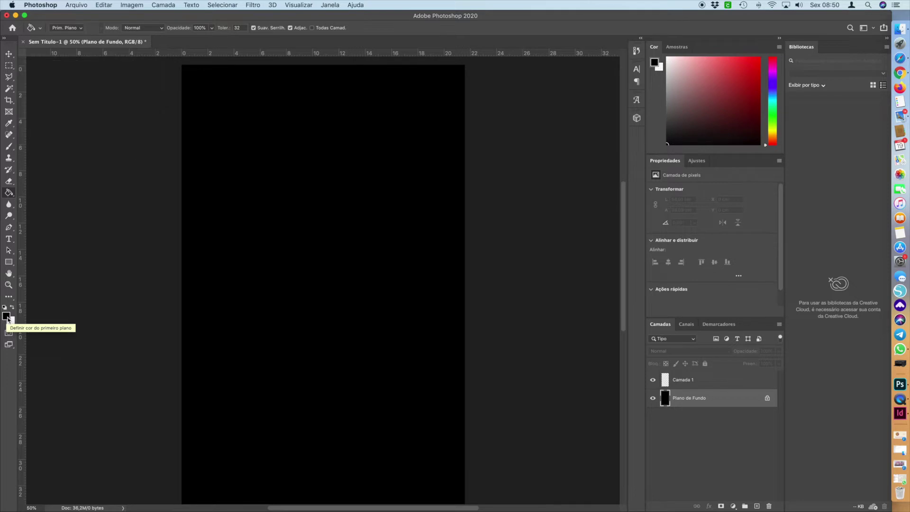
Step: Draw a black square shape of about 0.74 cm per side in the upper-left part of the canvas
click(11, 265)
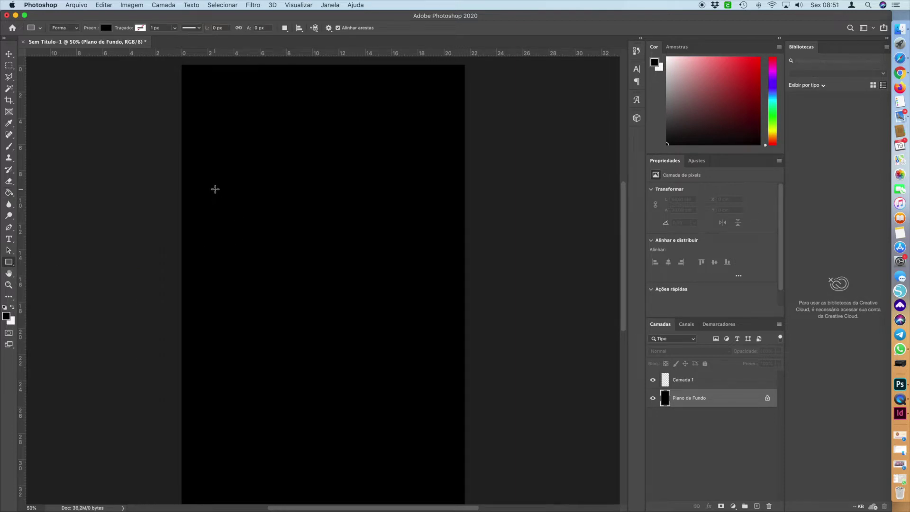
drag(215, 189, 225, 198)
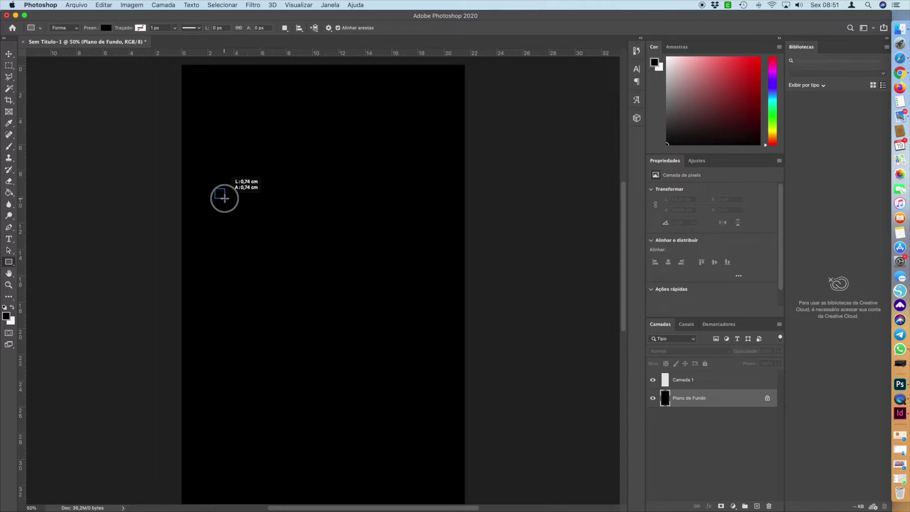
drag(224, 198, 225, 198)
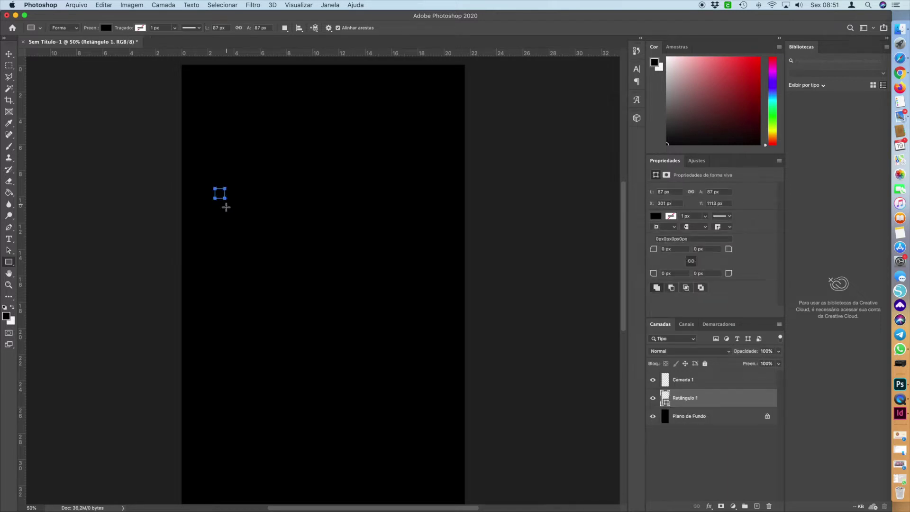
Step: Set the foreground colour to off-white f9f4f4
click(6, 316)
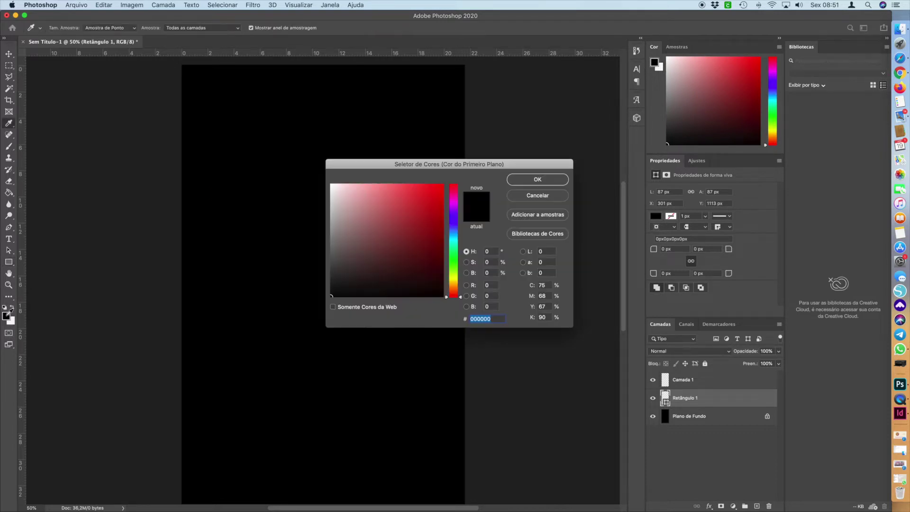
click(333, 187)
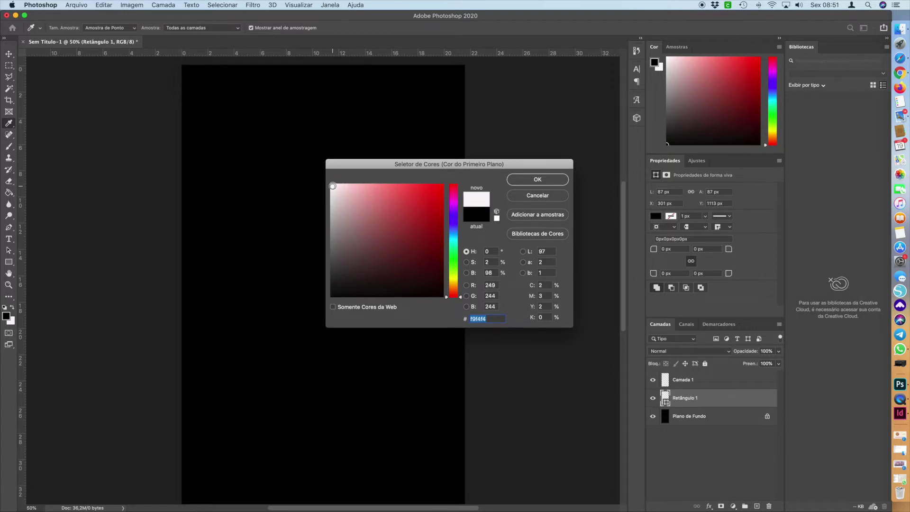
click(544, 179)
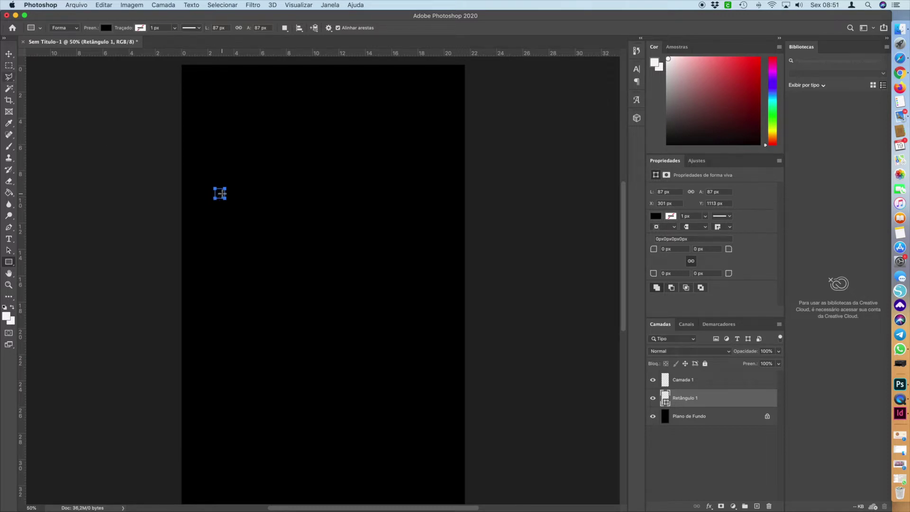
Step: Try to fill the small black square with the off-white foreground colour, and delete its shape layer
click(9, 54)
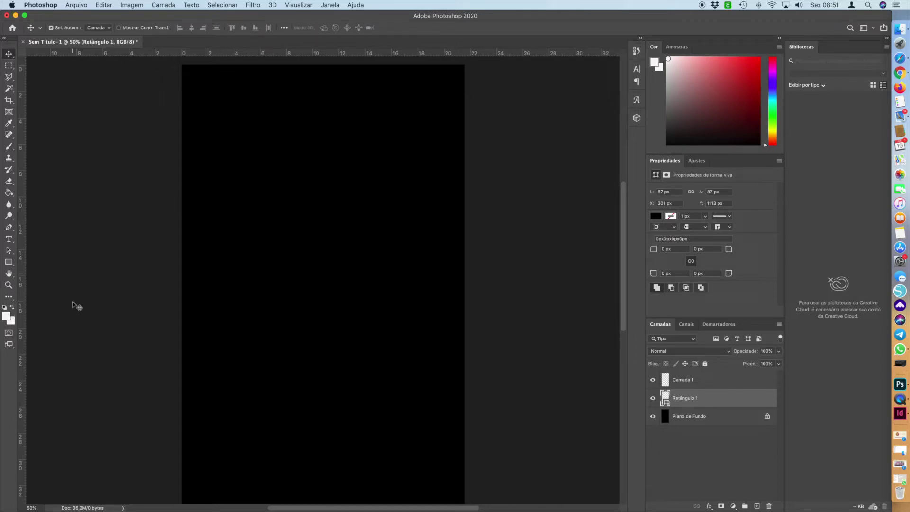
key(super+t)
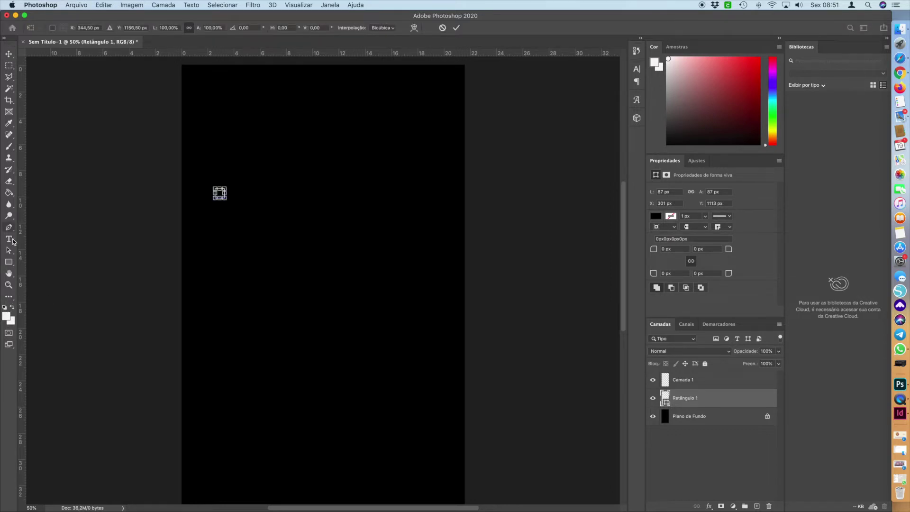
click(9, 192)
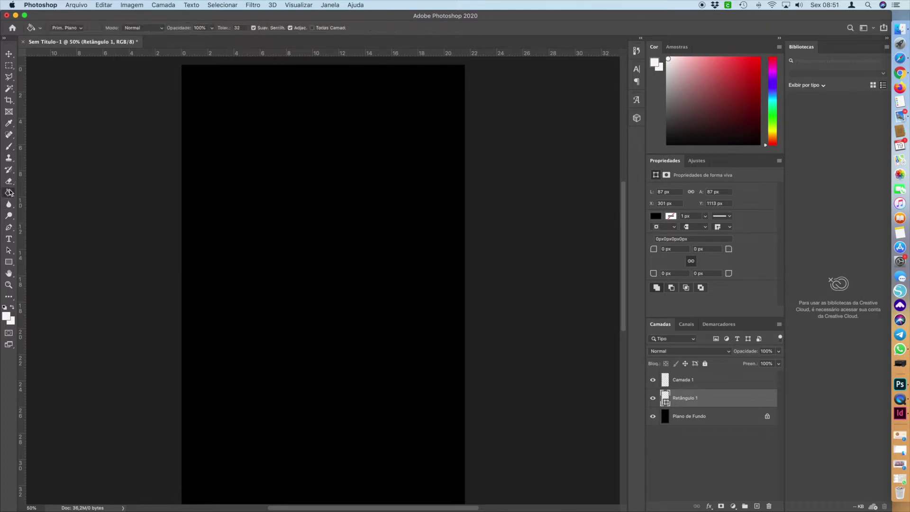
click(7, 316)
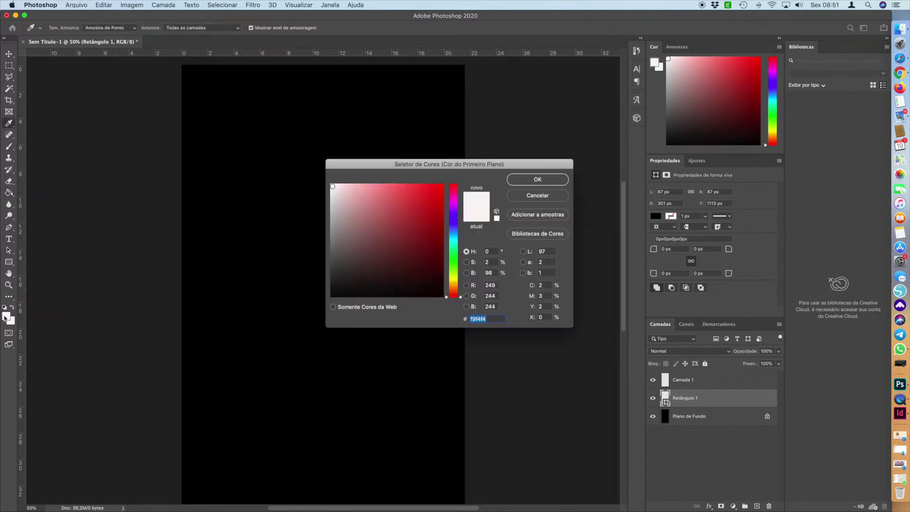
click(537, 184)
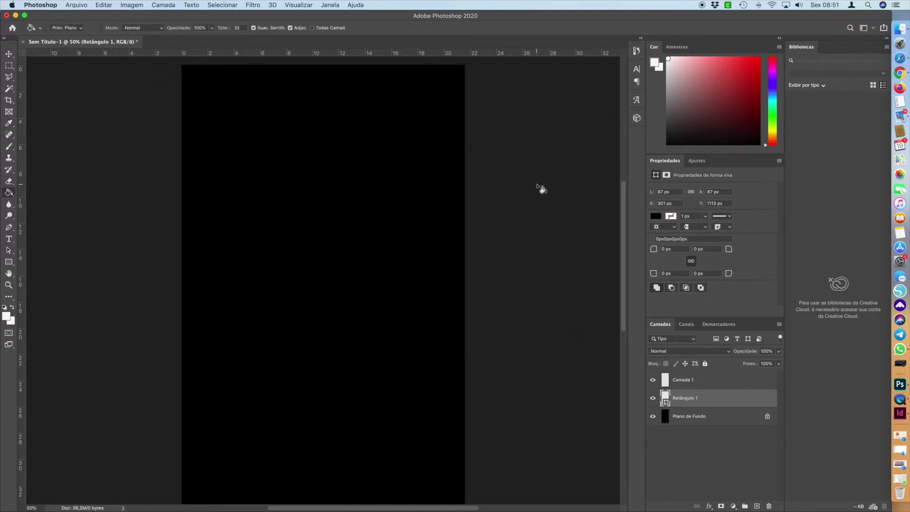
click(247, 234)
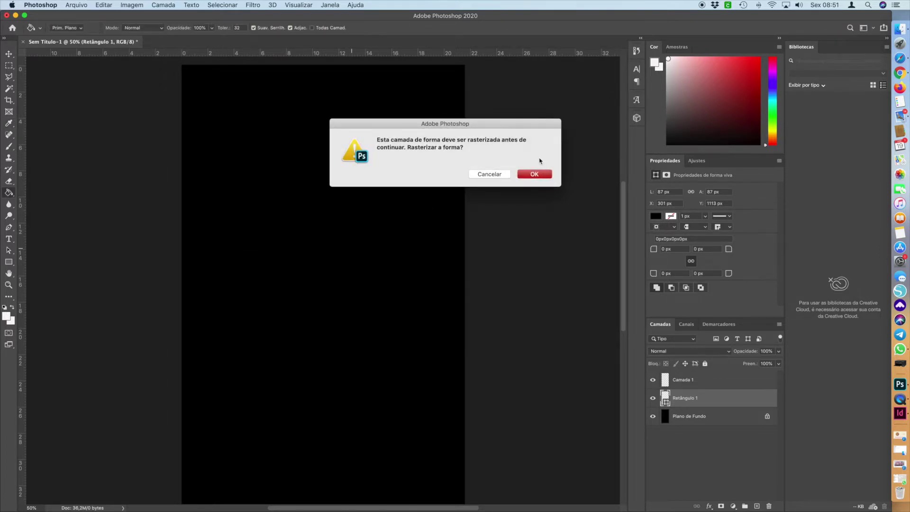
click(530, 175)
drag(687, 402, 769, 505)
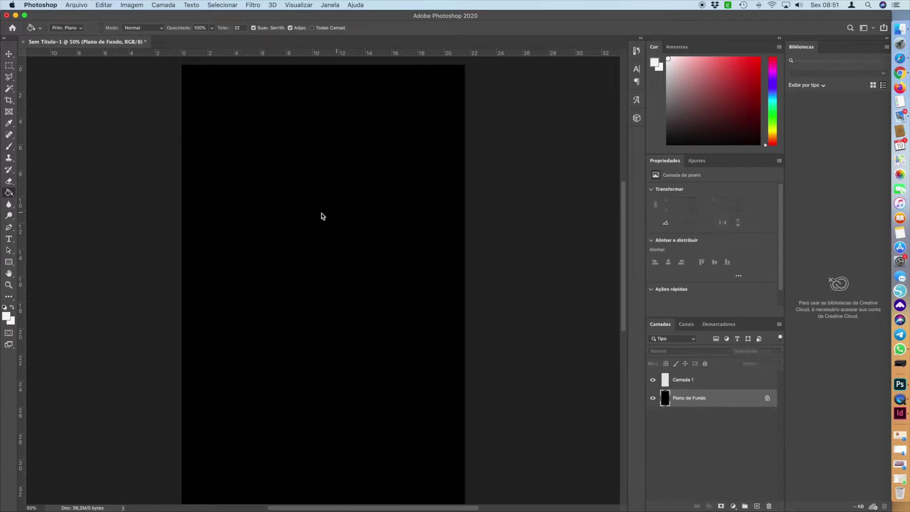
Step: Draw a small off-white rectangle shape of about 91 × 85 px in the upper-left part of the black canvas
click(7, 317)
click(524, 180)
click(9, 261)
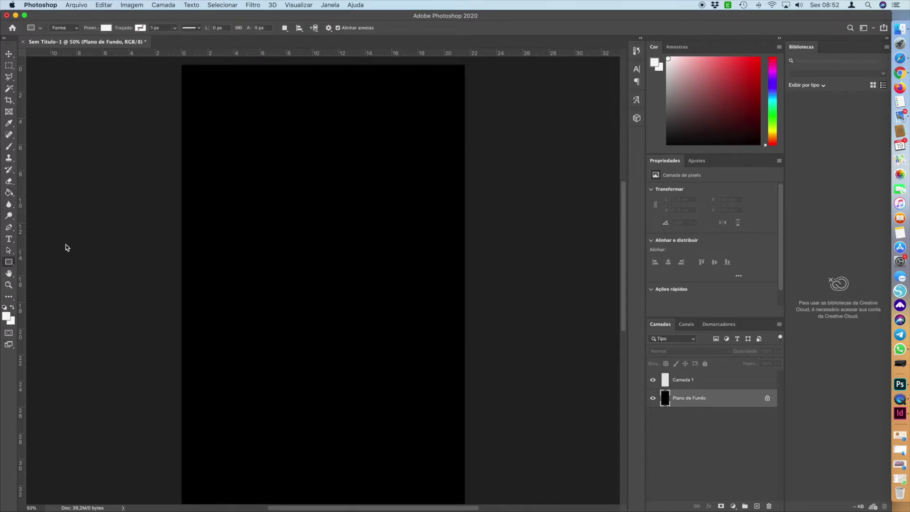
drag(232, 220, 240, 231)
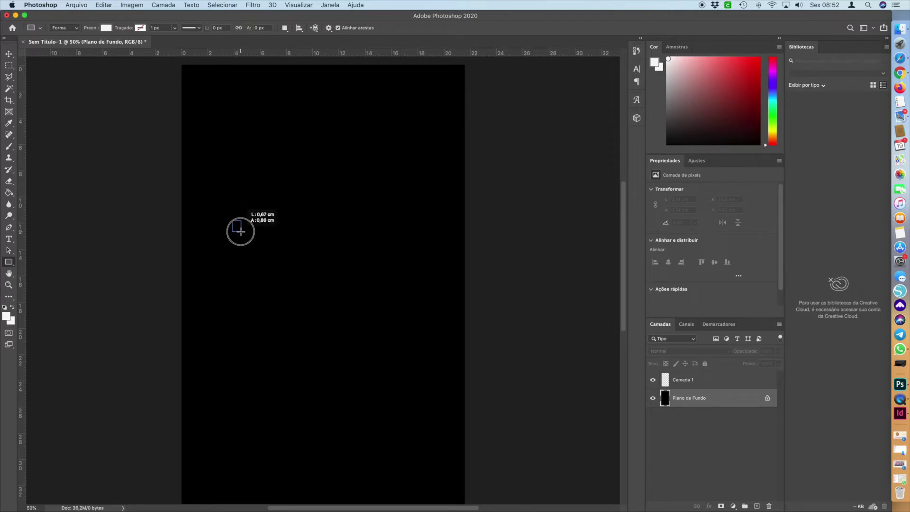
drag(241, 231, 242, 230)
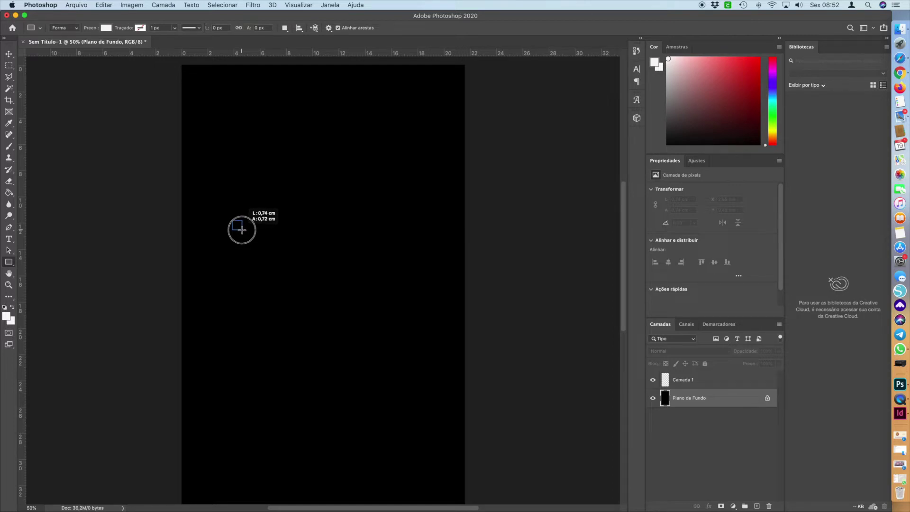
drag(242, 230, 242, 230)
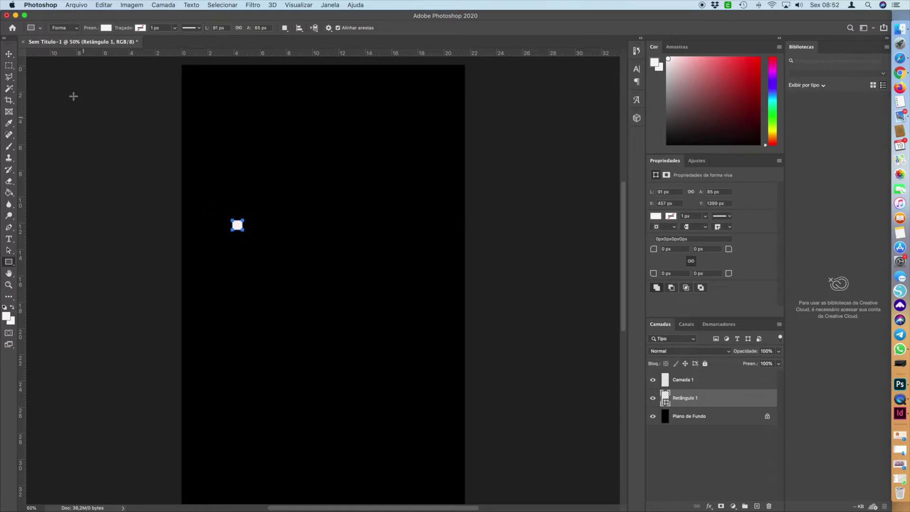
click(7, 55)
click(237, 226)
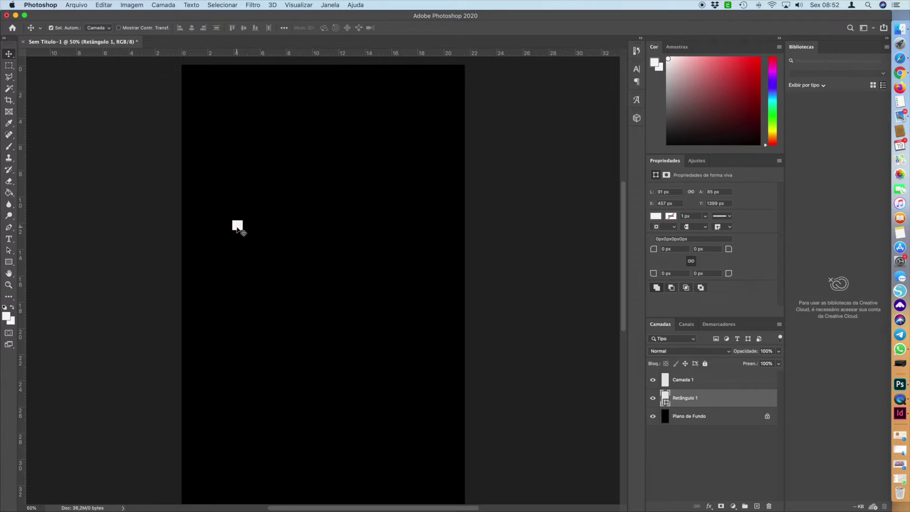
key(super+t)
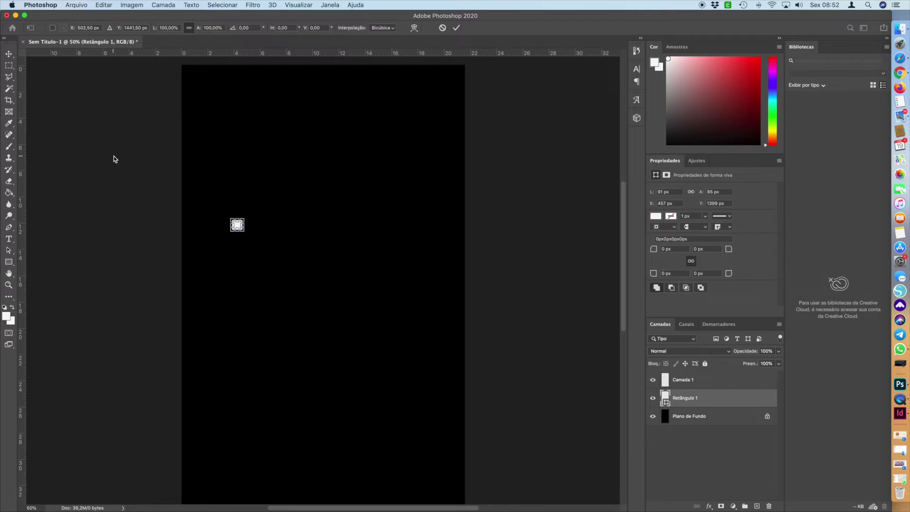
click(456, 28)
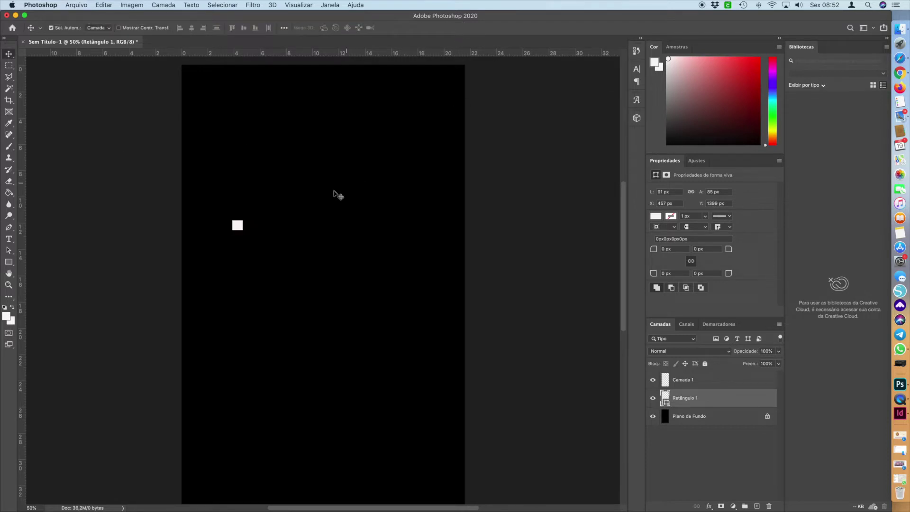
Step: Move the off-white square into the canvas's top-left corner, and place a duplicate of it in the top-right corner
drag(238, 225, 194, 72)
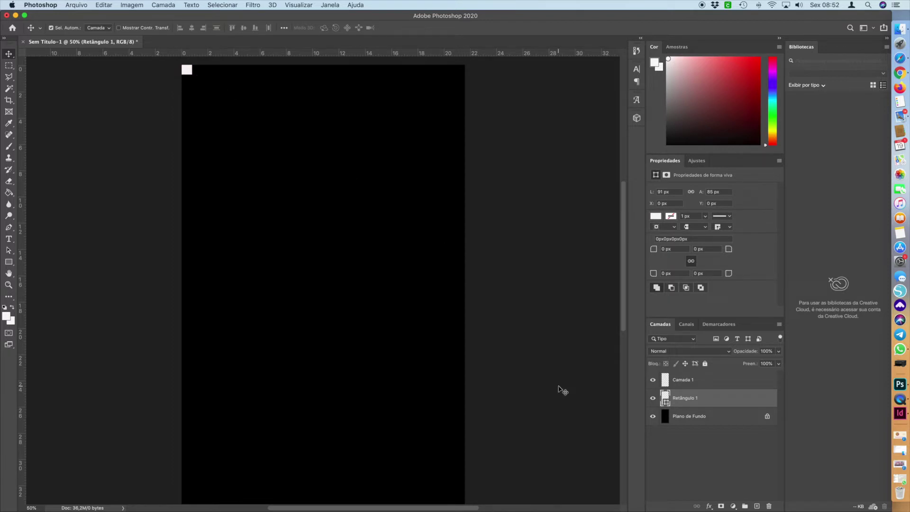
right_click(686, 399)
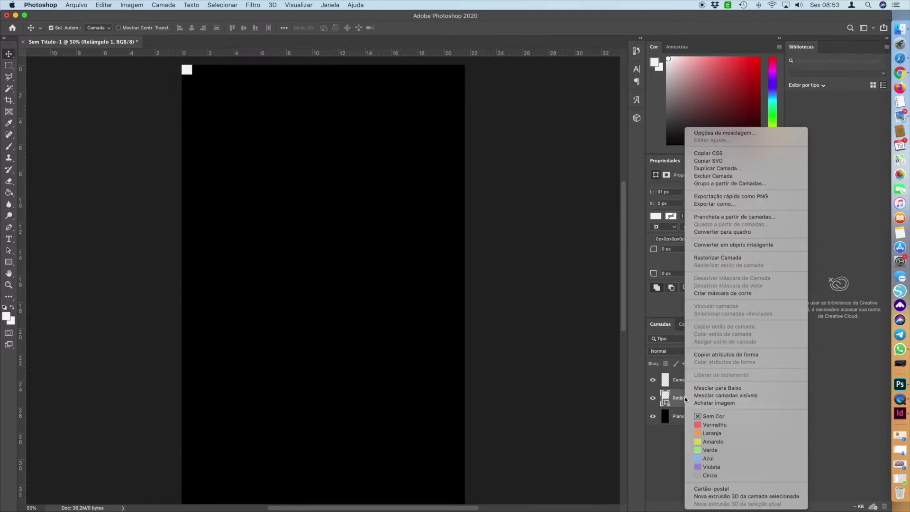
click(718, 169)
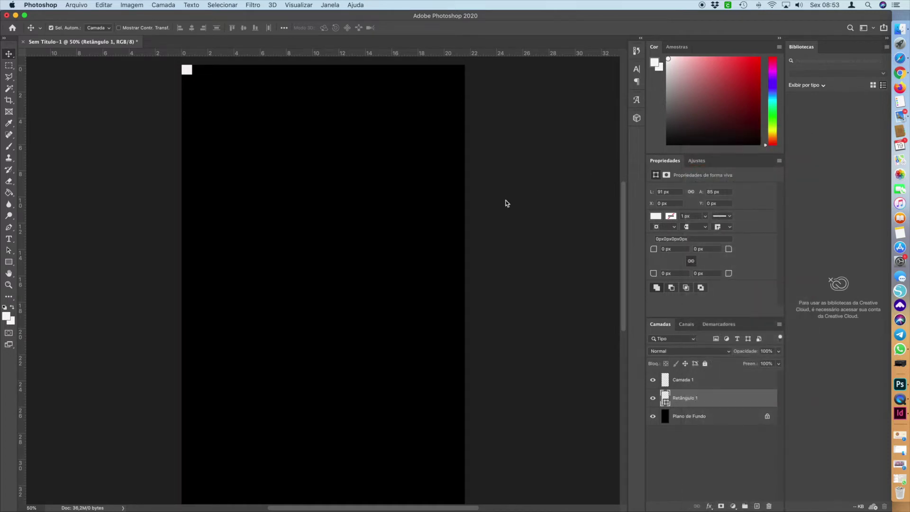
click(525, 220)
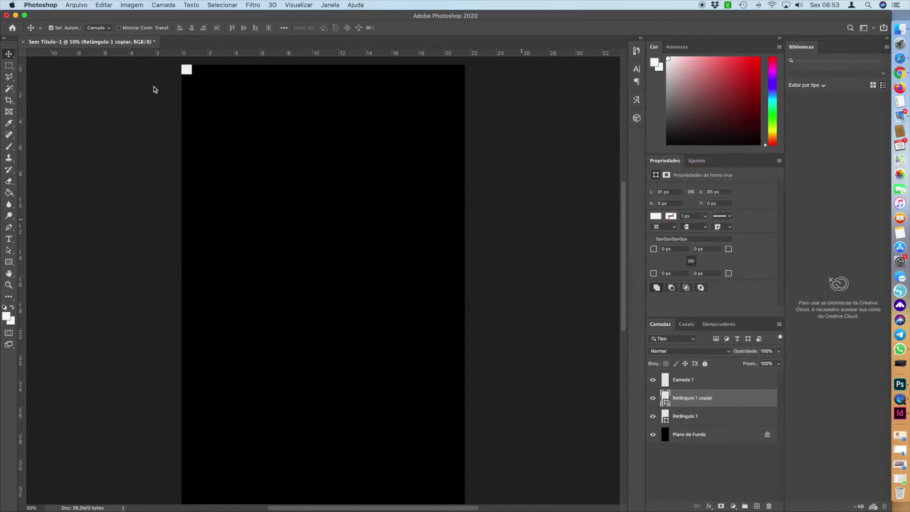
drag(188, 73, 459, 77)
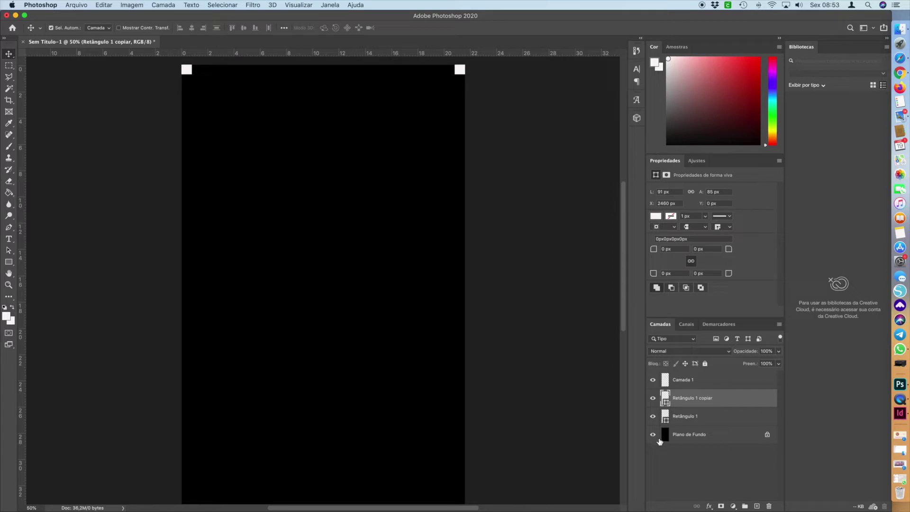
Step: Duplicate both corner square layers together within the same document
shift+click(677, 417)
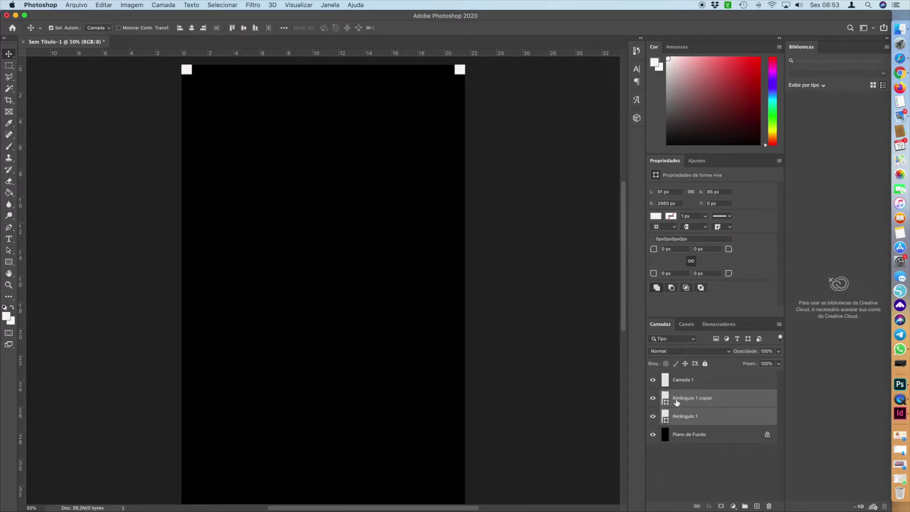
right_click(676, 403)
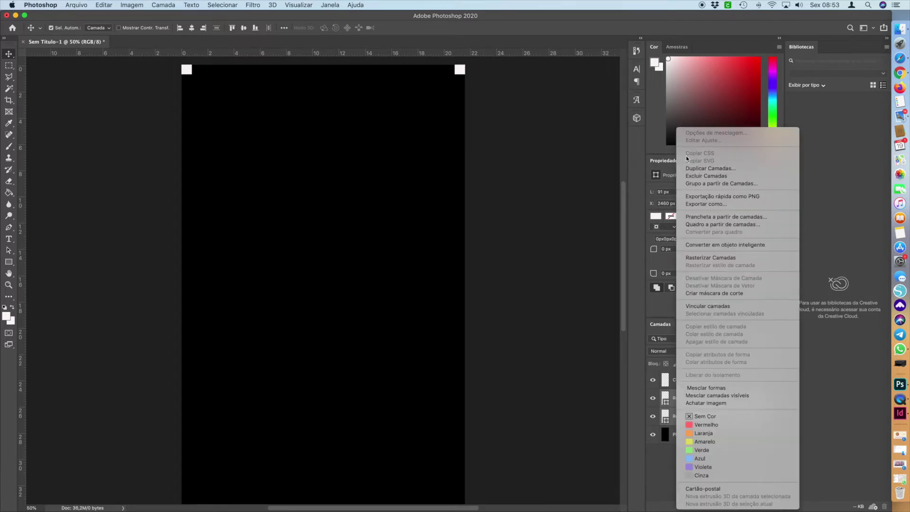
click(701, 169)
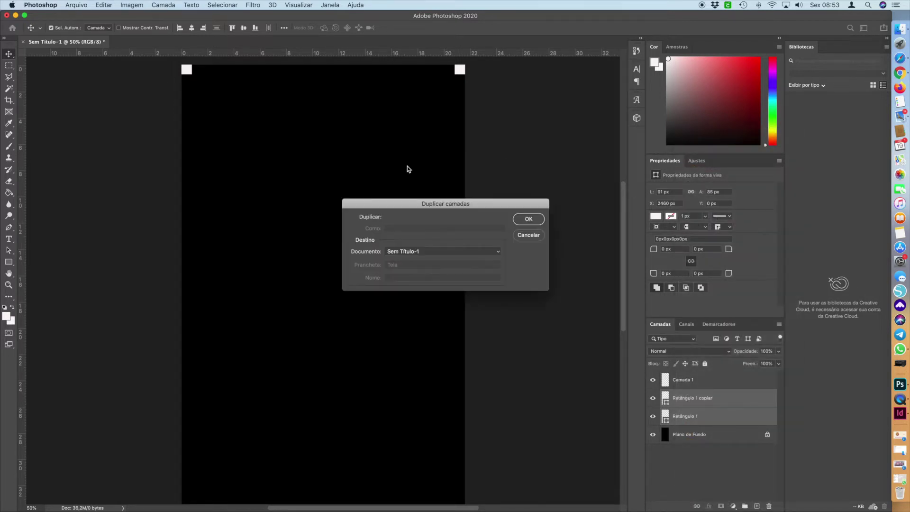
click(519, 220)
click(519, 221)
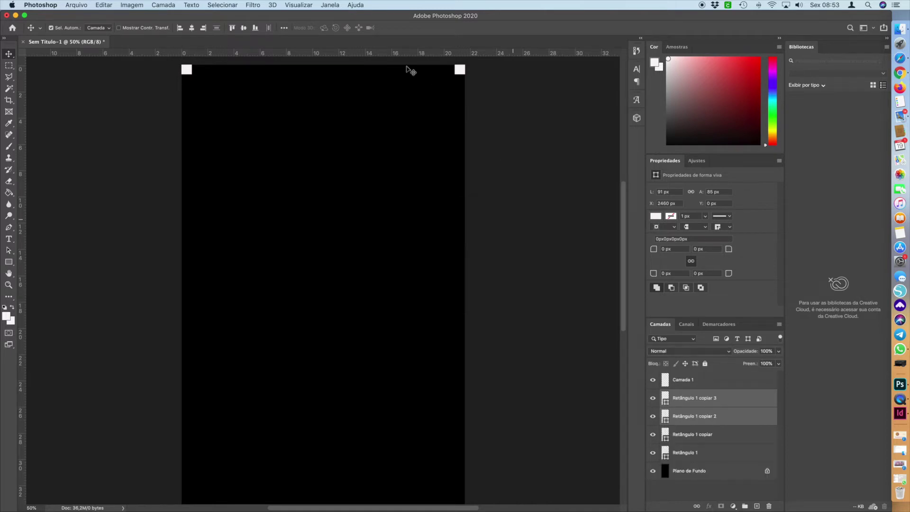
Step: Move the two duplicated squares straight down into the bottom corners of the black canvas
scroll(451, 167, down, 3)
scroll(452, 166, up, 2)
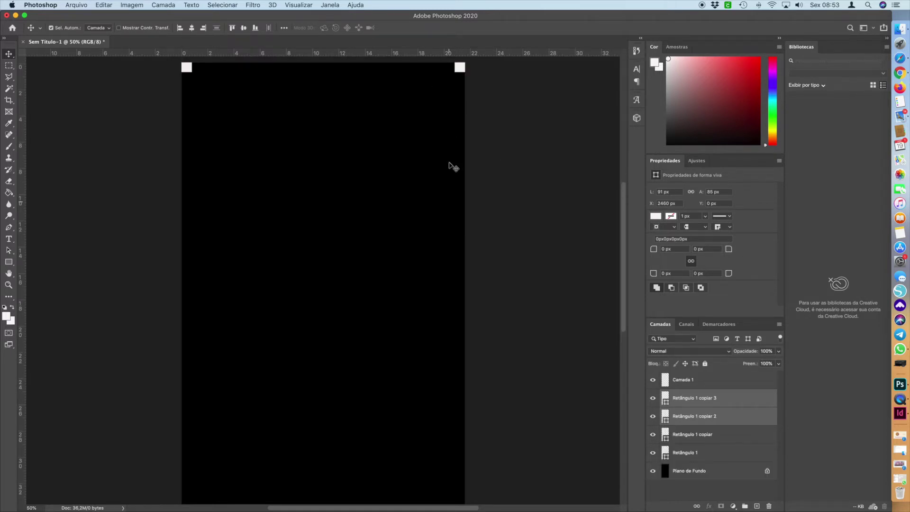
click(8, 285)
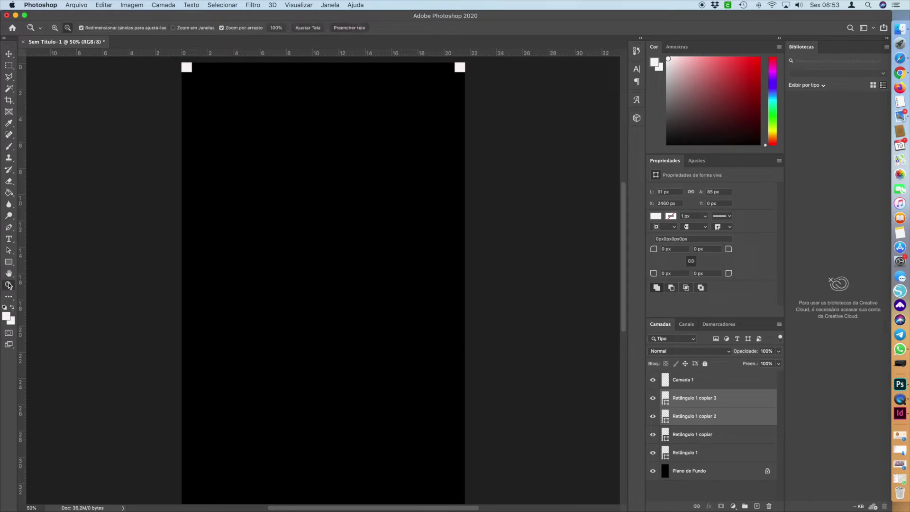
alt+click(120, 104)
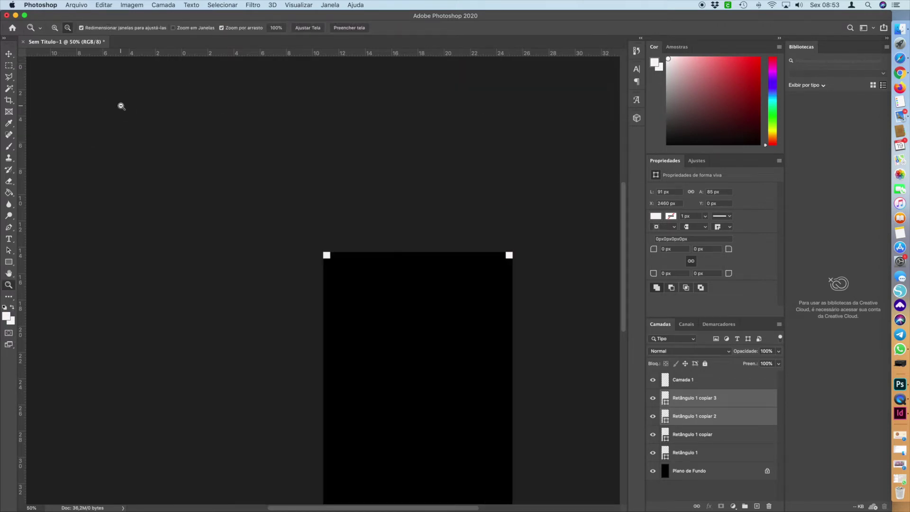
scroll(159, 142, down, 5)
scroll(158, 141, right, 3)
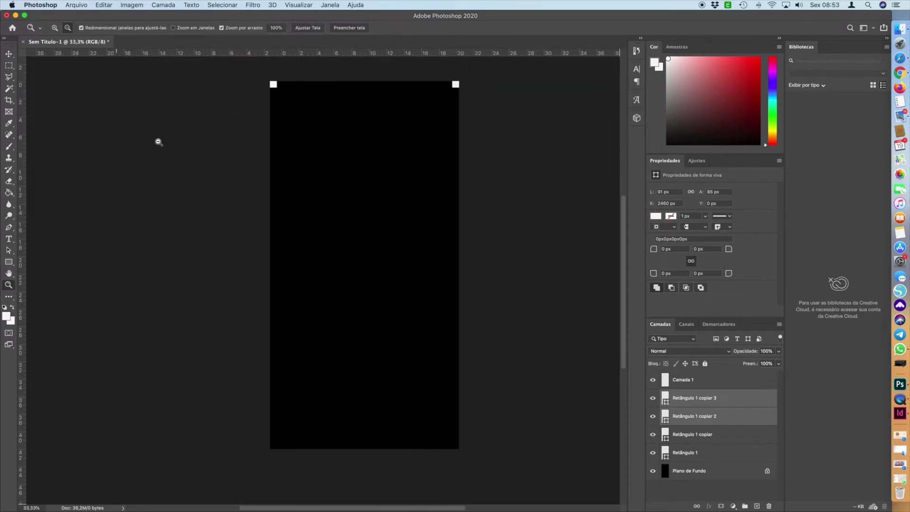
scroll(158, 142, right, 2)
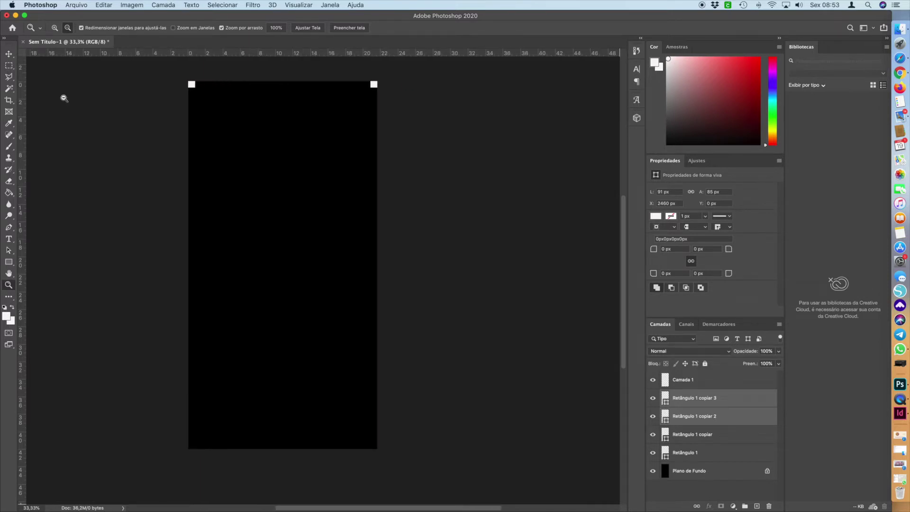
click(9, 55)
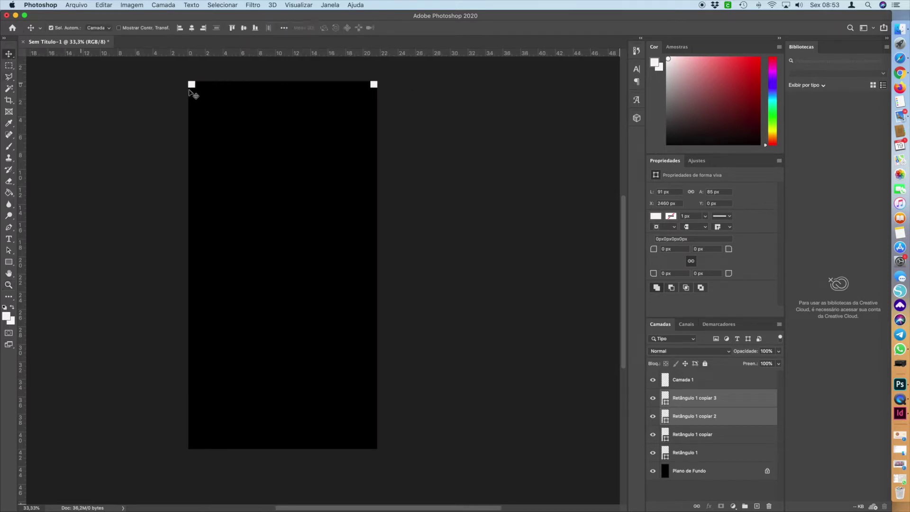
drag(374, 157, 375, 446)
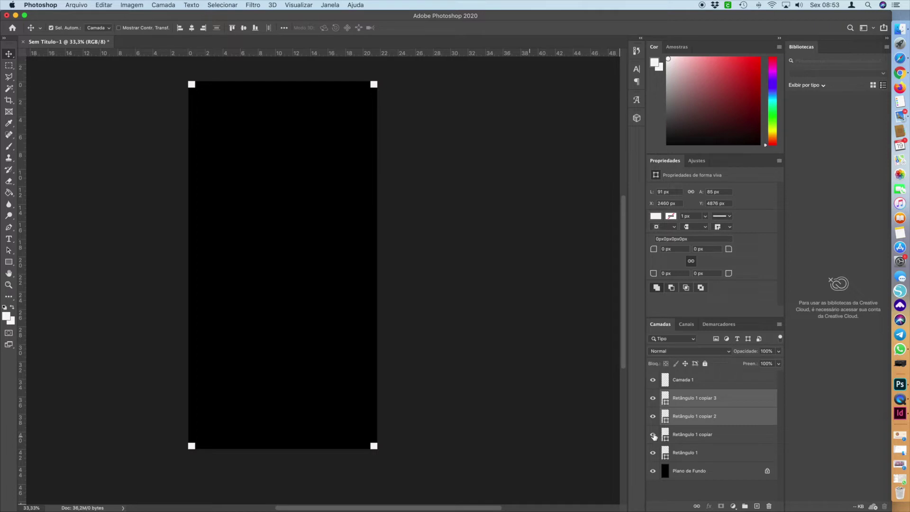
Step: Group the four corner square layers into a layer group named retangulo
click(681, 435)
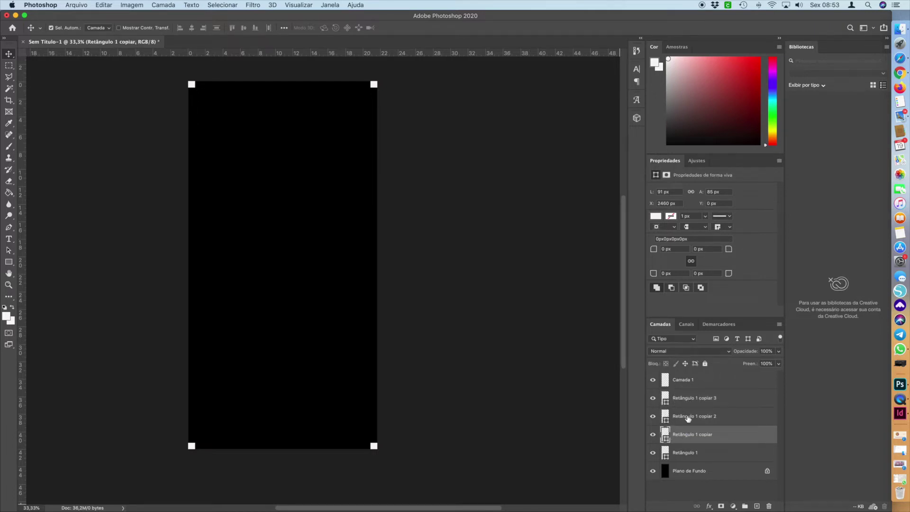
shift+click(689, 419)
shift+click(700, 452)
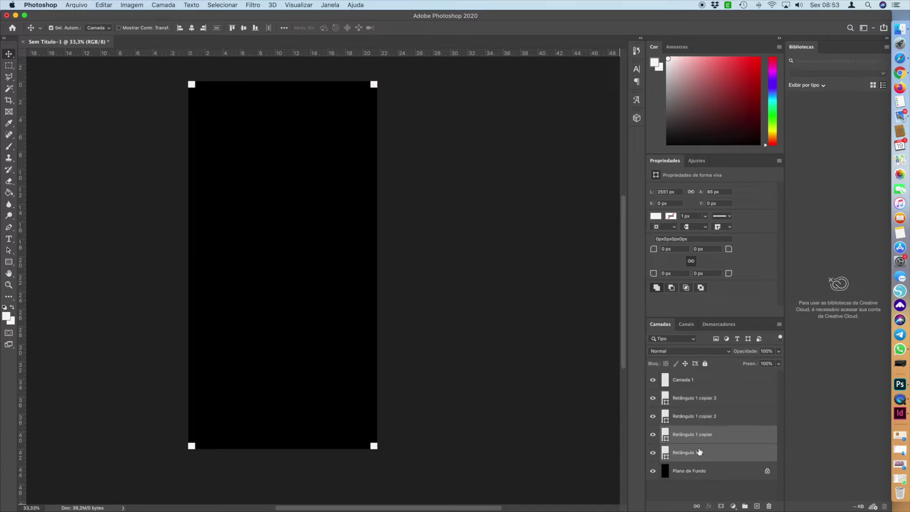
click(696, 399)
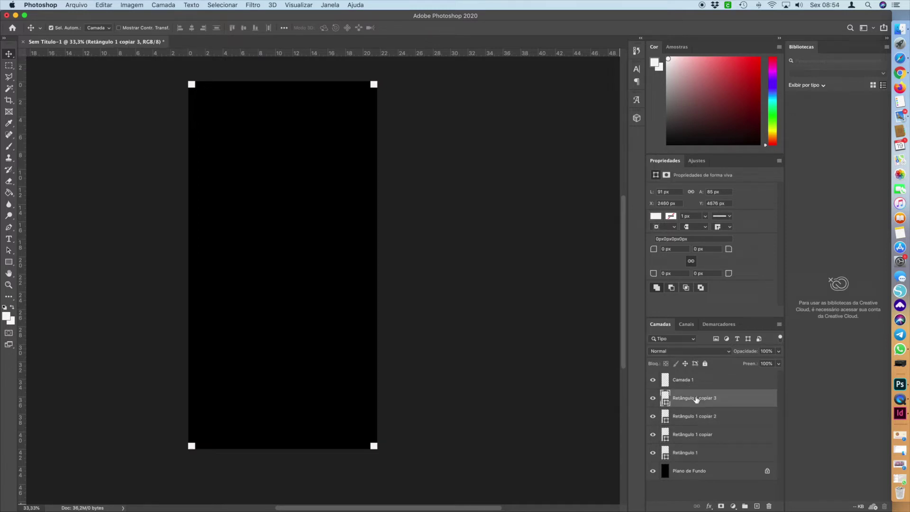
shift+click(705, 418)
shift+click(705, 437)
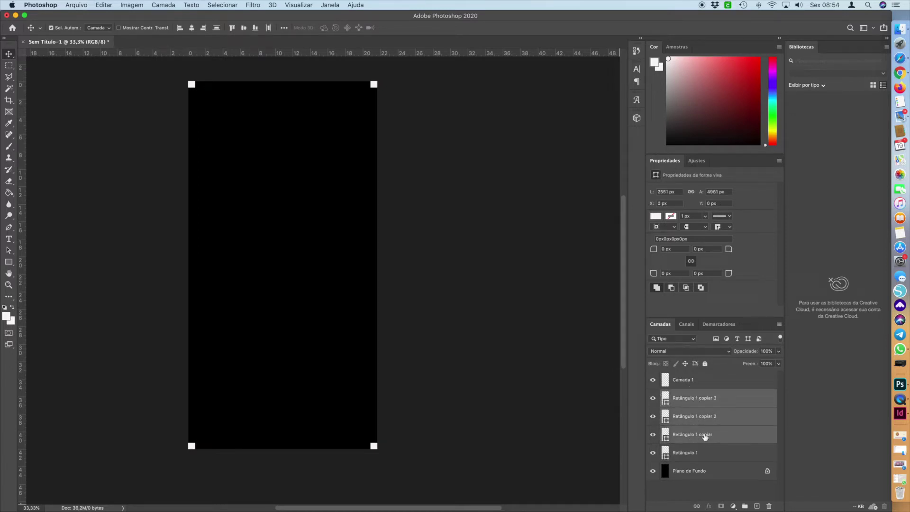
shift+click(709, 453)
right_click(704, 398)
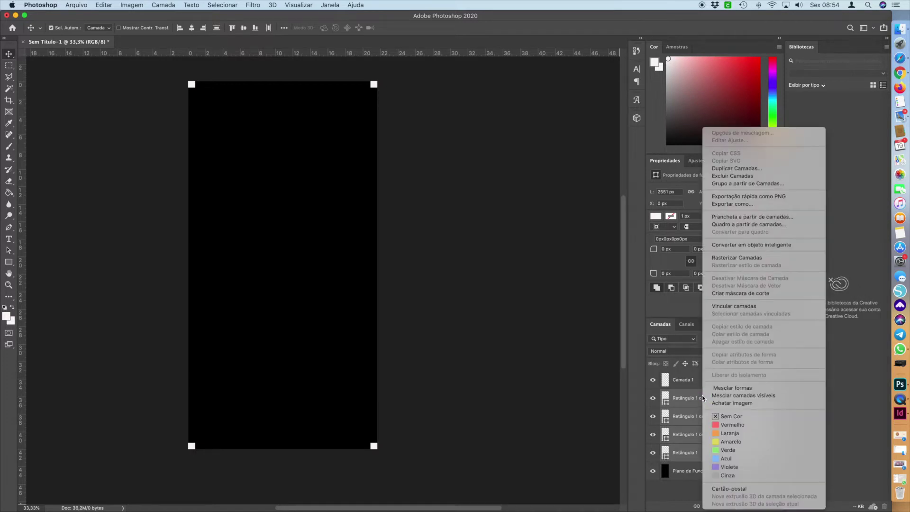
click(746, 184)
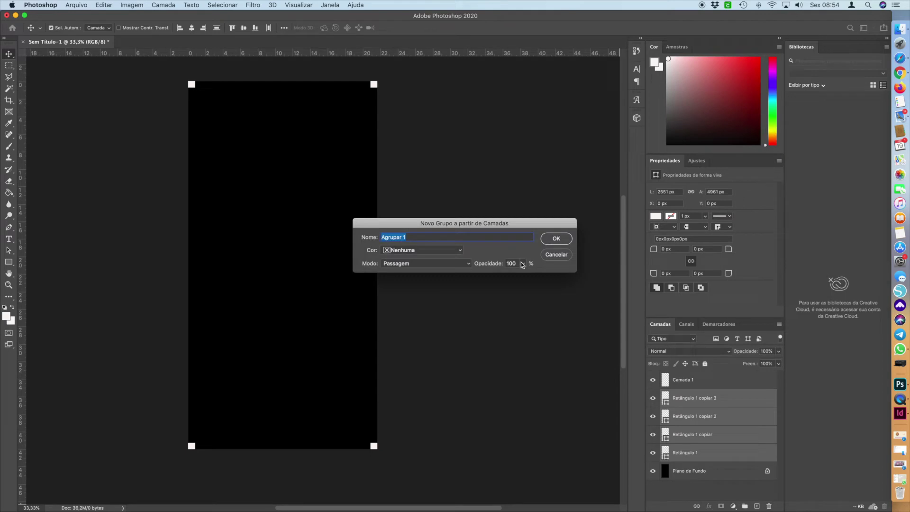
click(427, 235)
key(BackSpace)
key(BackSpace)
key(BackSpace)
key(BackSpace)
key(BackSpace)
key(BackSpace)
key(BackSpace)
text(retangulo)
click(557, 243)
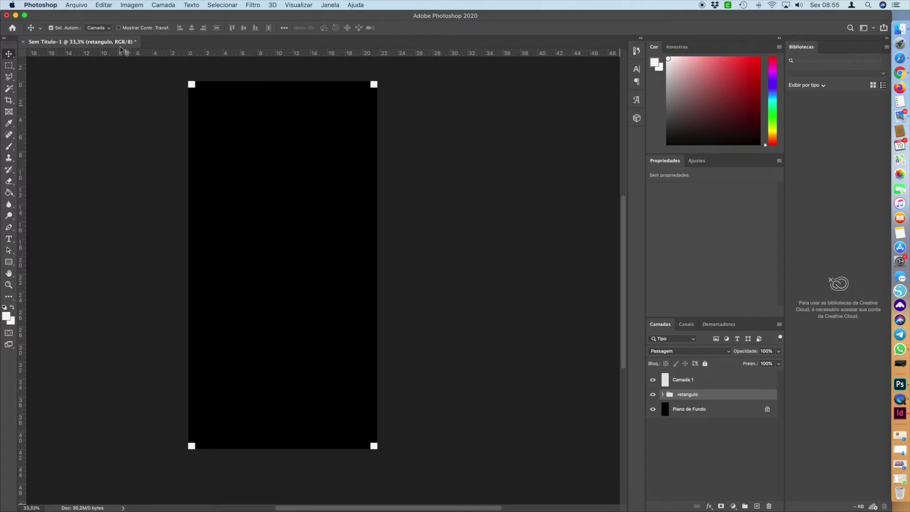
Step: Open ballerina_flowers1.png from the ballerinas folder inside creativefabrica
click(76, 5)
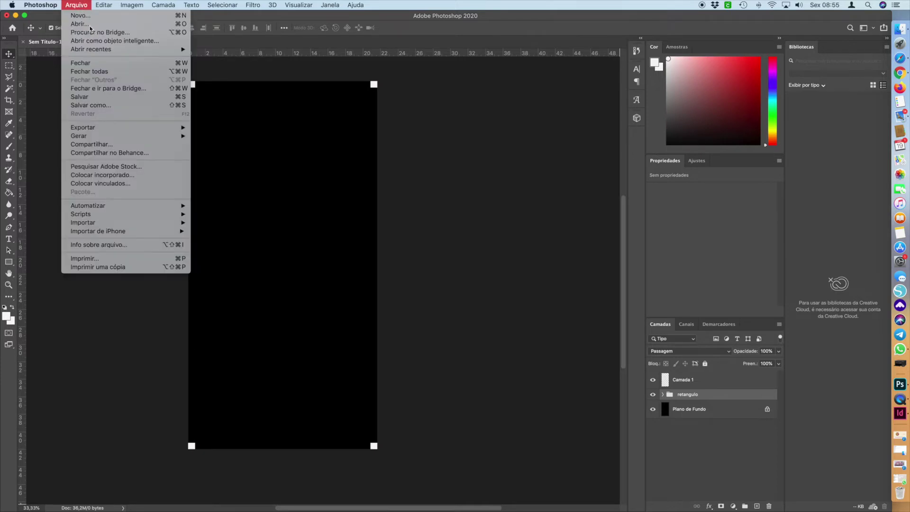
click(315, 172)
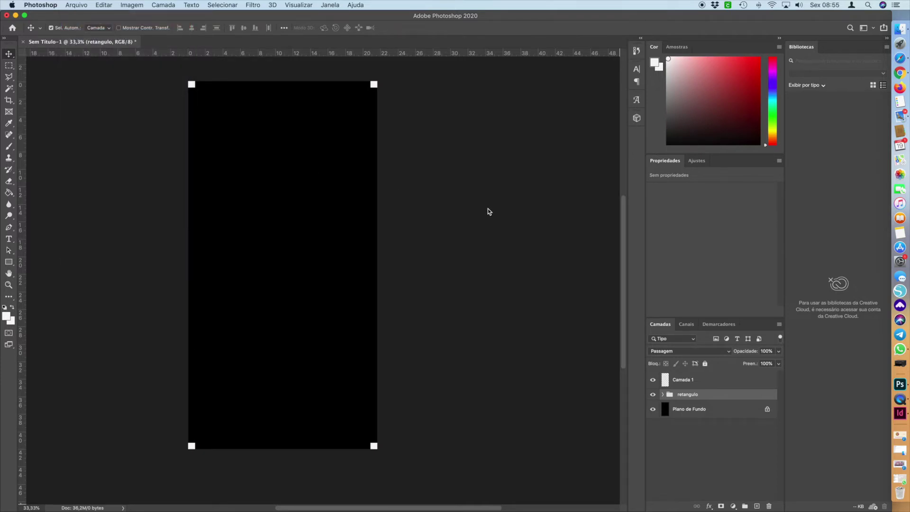
key(super+o)
double_click(669, 76)
scroll(374, 260, down, 3)
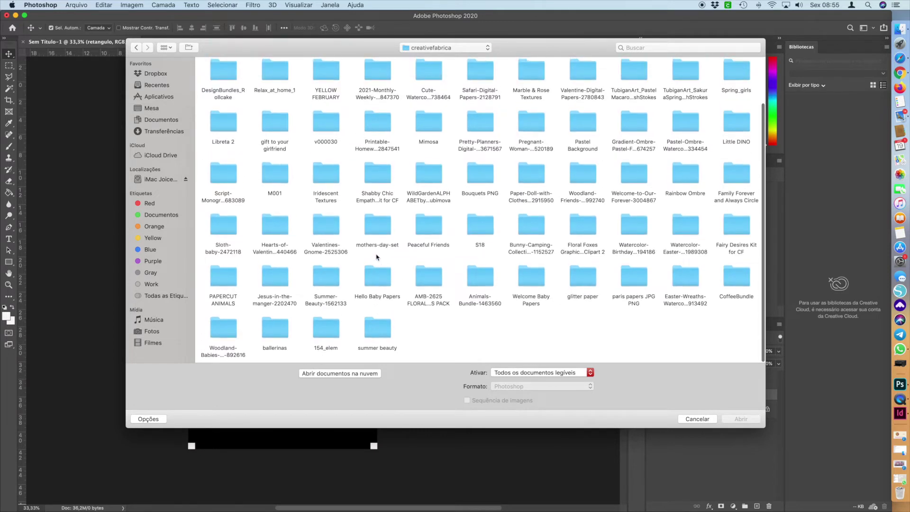
double_click(280, 332)
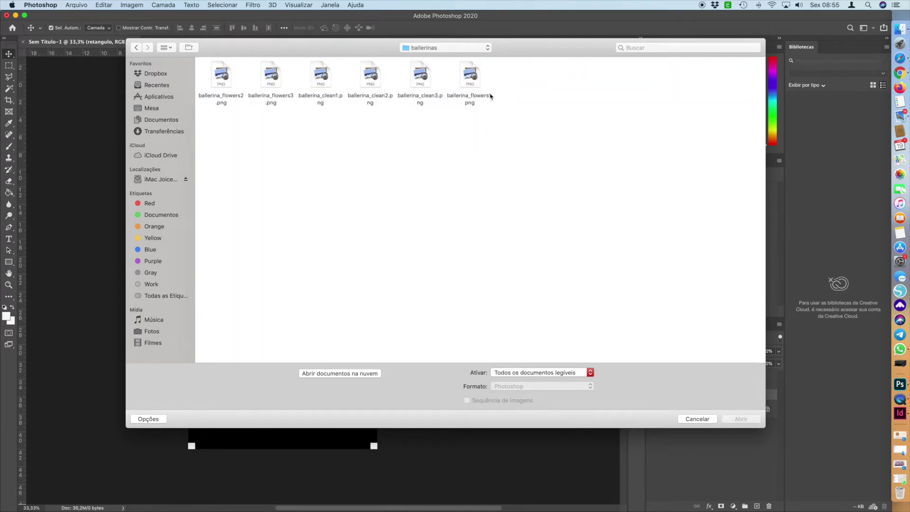
click(471, 78)
click(738, 420)
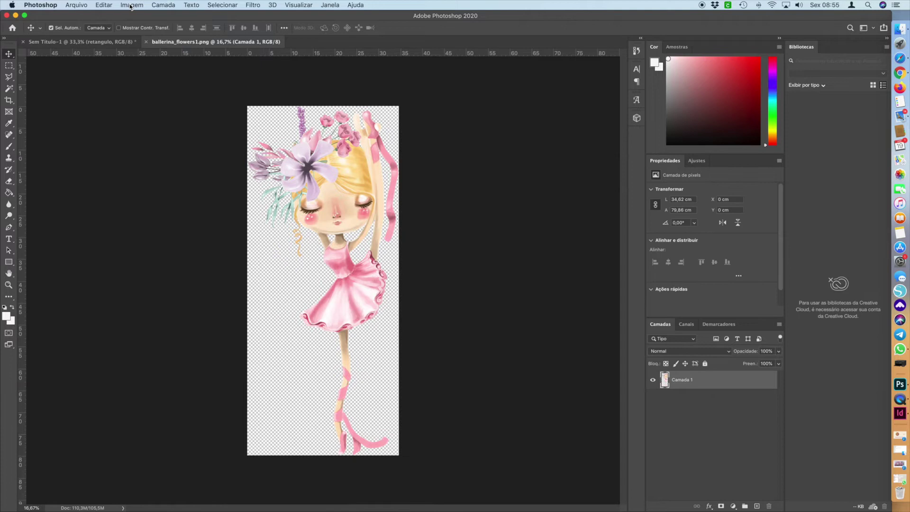
Step: Resize the ballerina image to a height of 40 cm, keeping its proportions and the 300 pixels/inch resolution
click(131, 6)
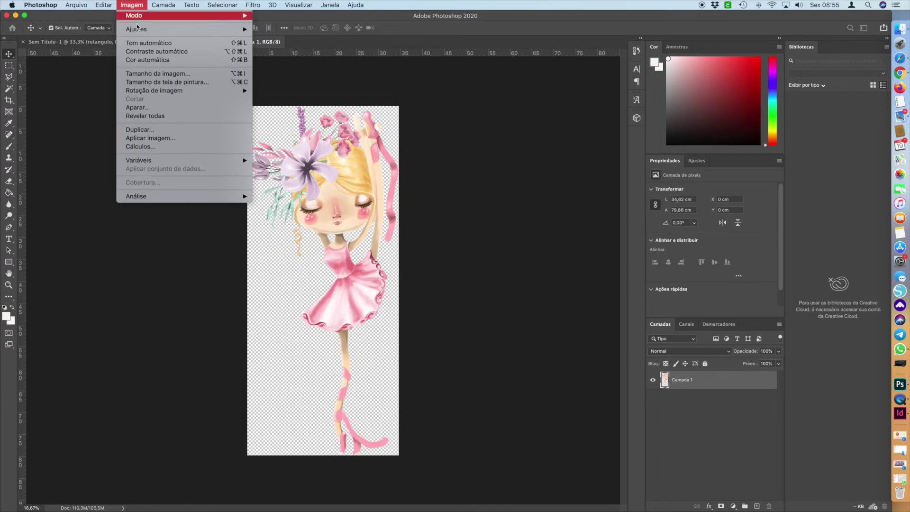
click(158, 75)
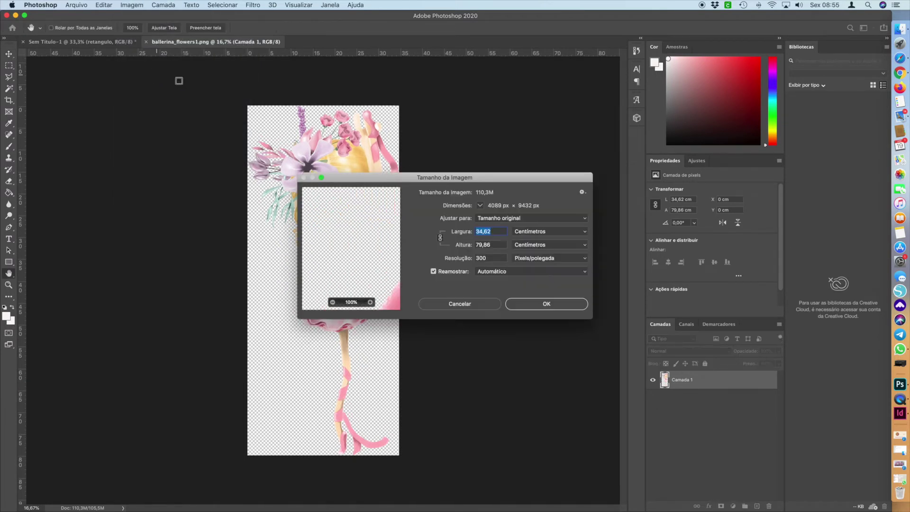
click(497, 246)
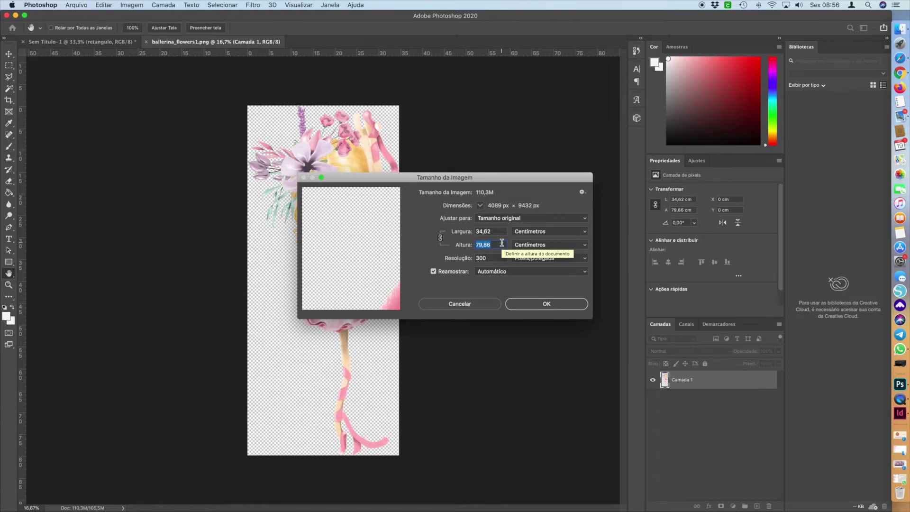
text(4)
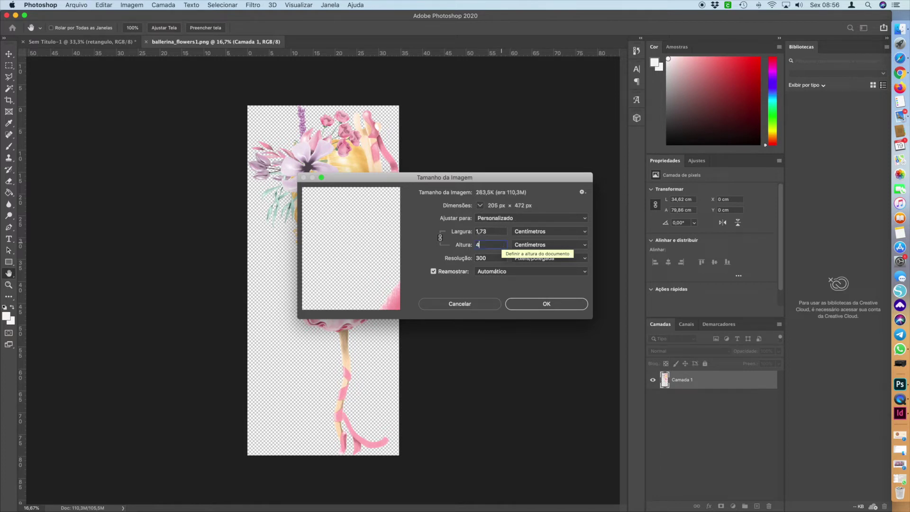
text(0)
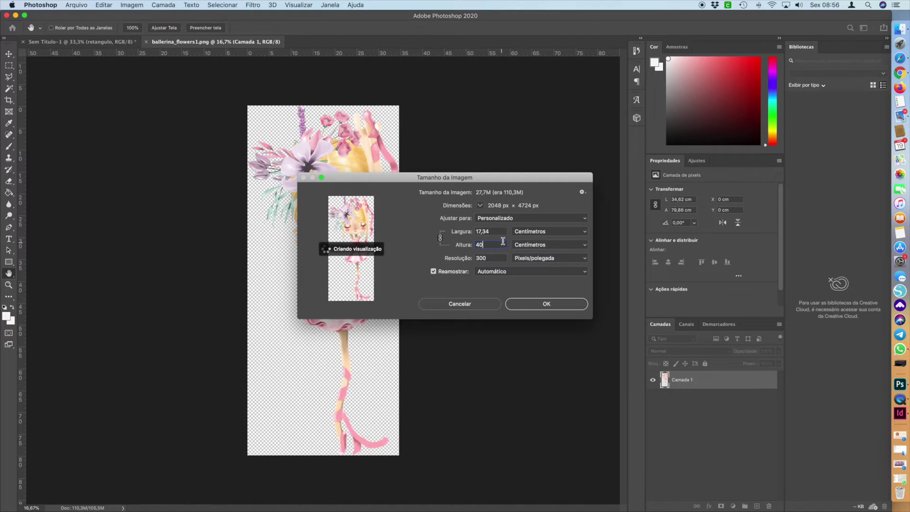
click(539, 304)
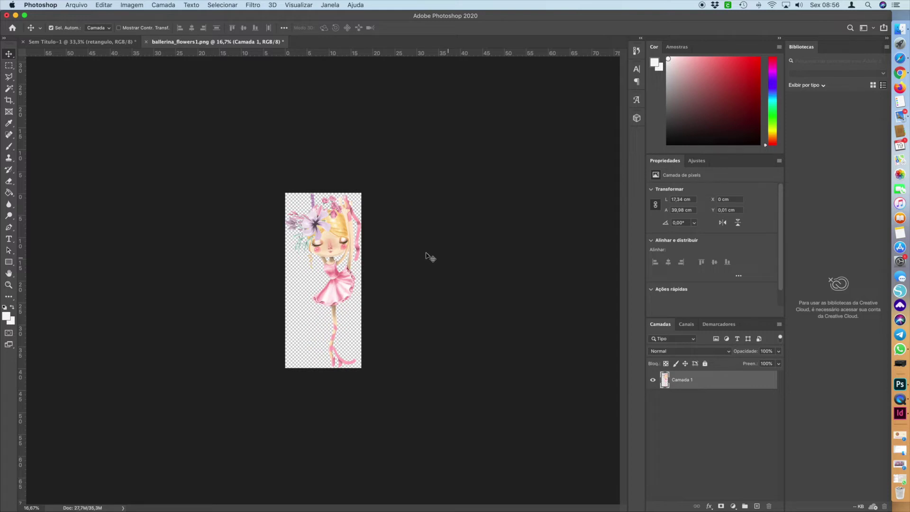
Step: Copy the entire ballerina image and paste it as a new layer into the Sem Título-1 document
key(super)
key(super+a)
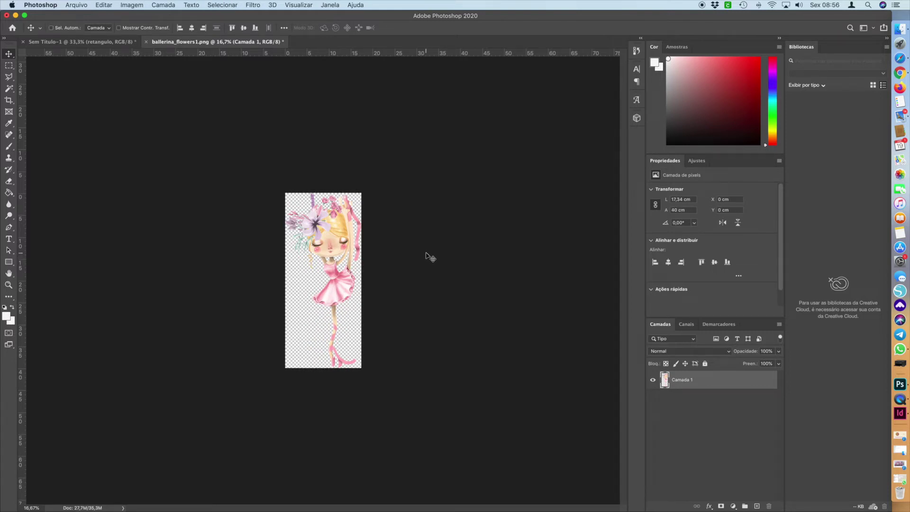
key(super+c)
click(108, 43)
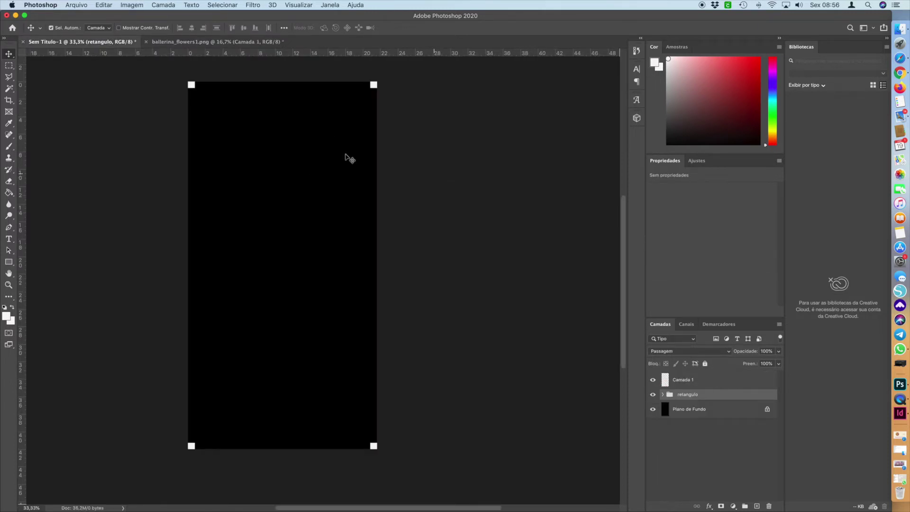
drag(286, 180, 286, 178)
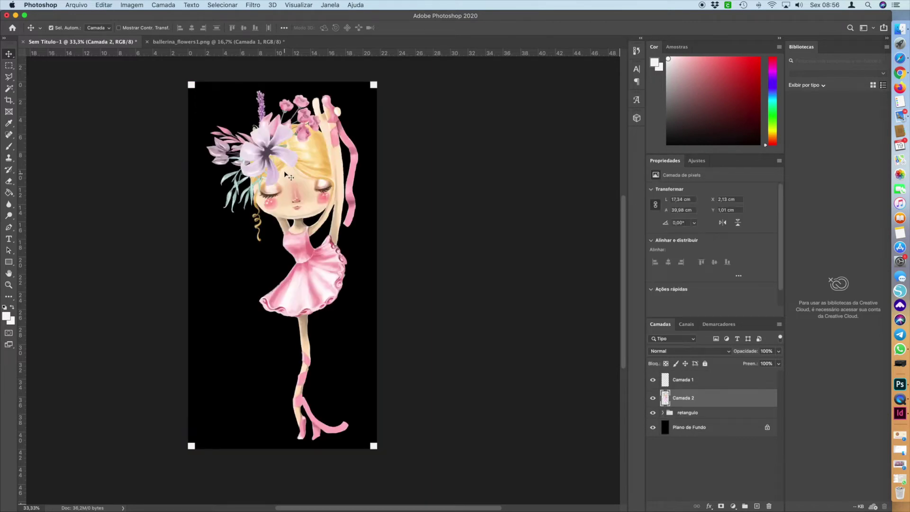
Step: Move the pasted ballerina within the canvas to about X 0,77 cm and Y 1,02 cm
drag(287, 167, 273, 166)
scroll(272, 164, down, 1)
scroll(271, 163, up, 3)
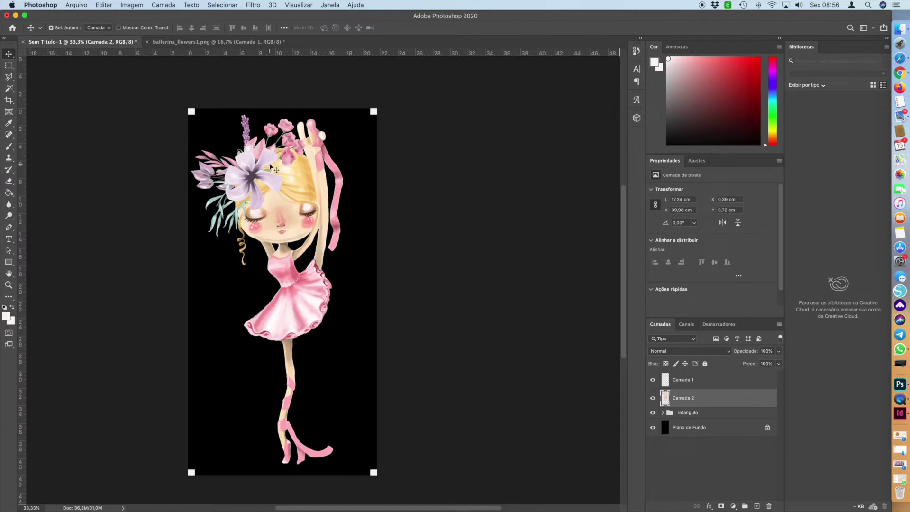
drag(265, 163, 270, 166)
scroll(271, 166, down, 1)
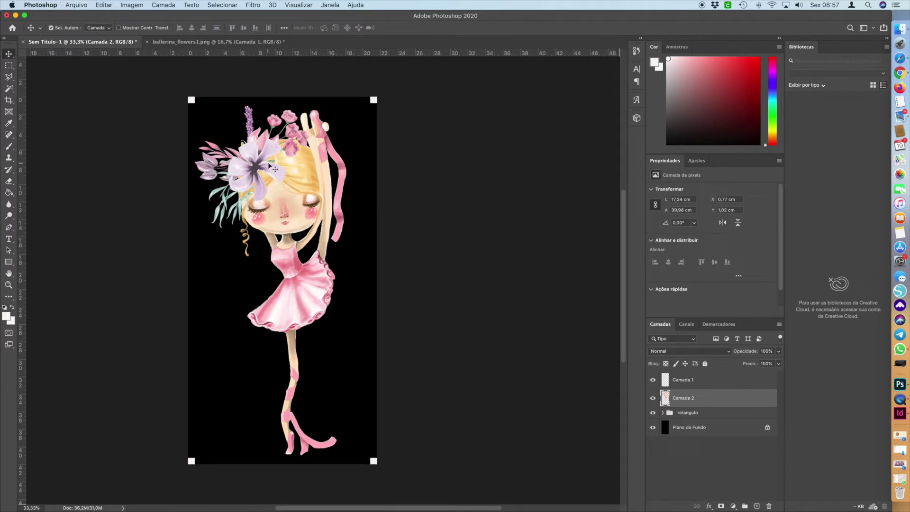
Step: Add a 50 px off-white stroke outside the ballerina, in Normal mode at 100% opacity
click(113, 5)
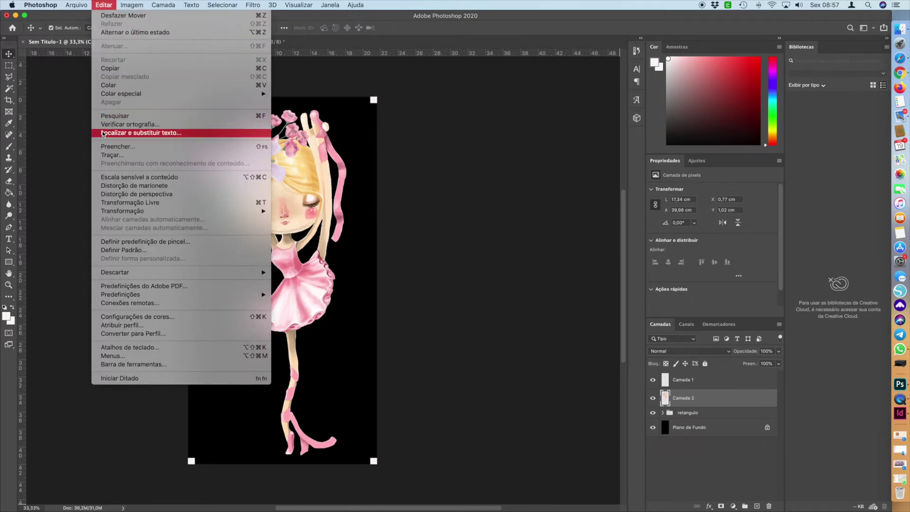
click(110, 156)
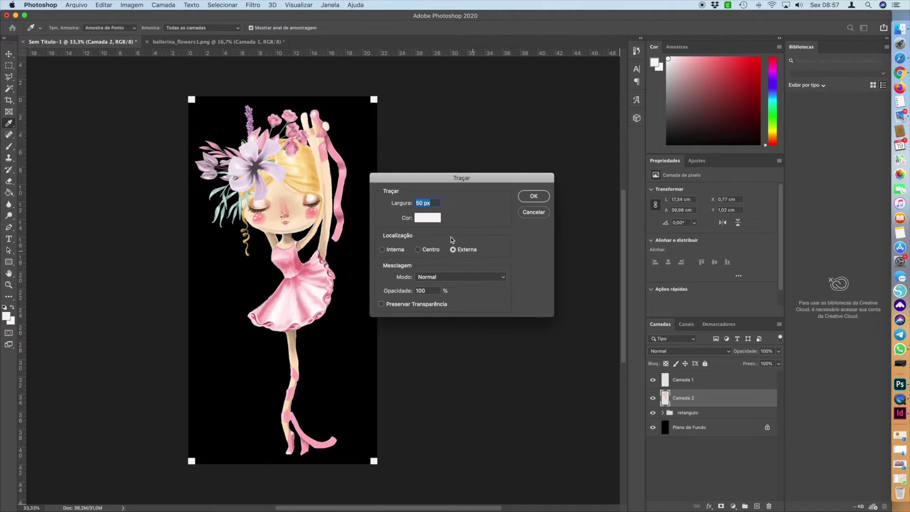
double_click(431, 290)
click(534, 196)
key(v)
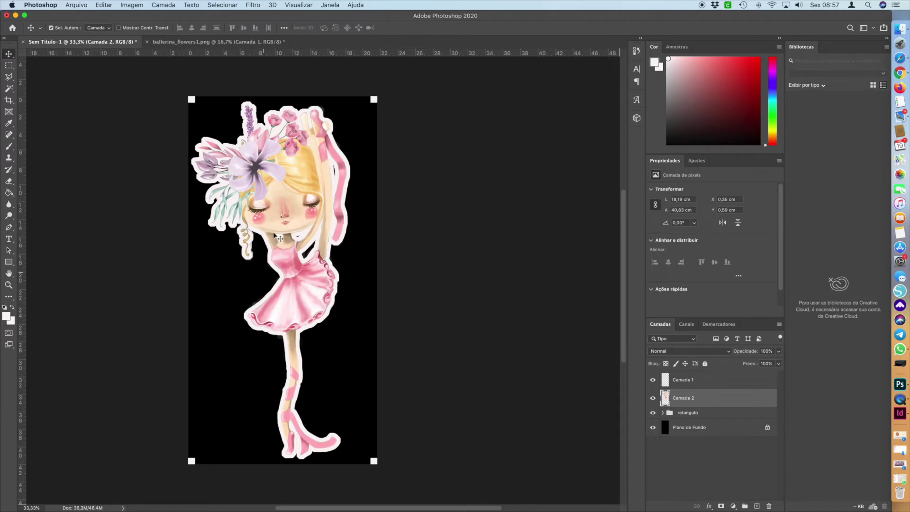
Step: Shift the outlined ballerina sideways to about X 1,71 cm to centre it, and hide the Plano de Fundo layer
click(294, 216)
drag(294, 216, 299, 217)
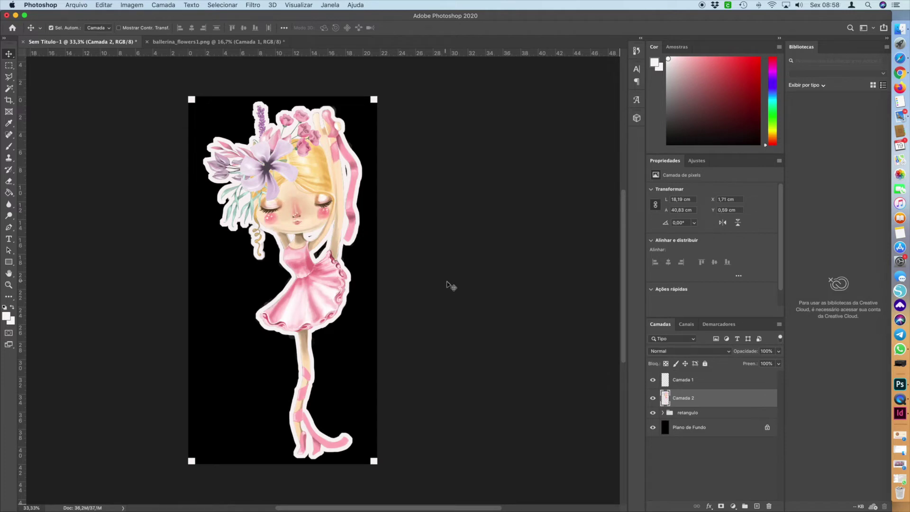
click(654, 428)
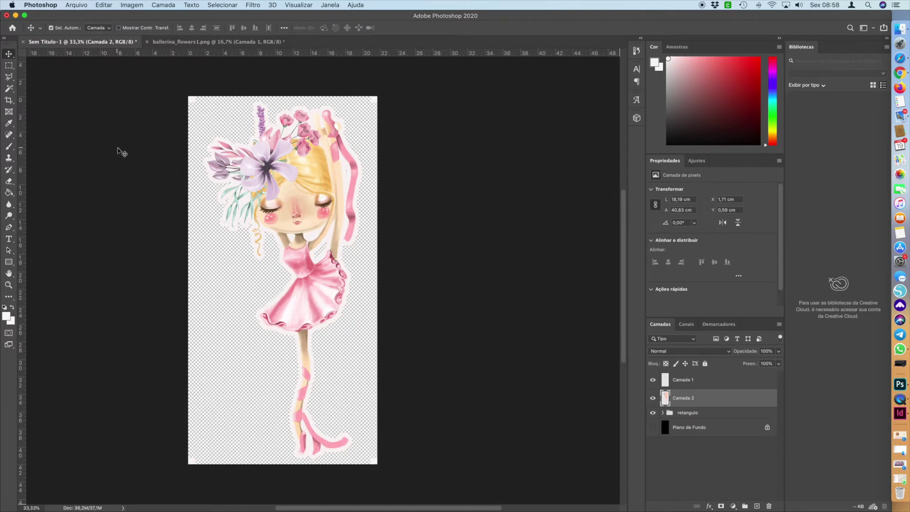
Step: Save a PNG copy of the document as bailarinacricut.png in the ballerinas folder
click(76, 5)
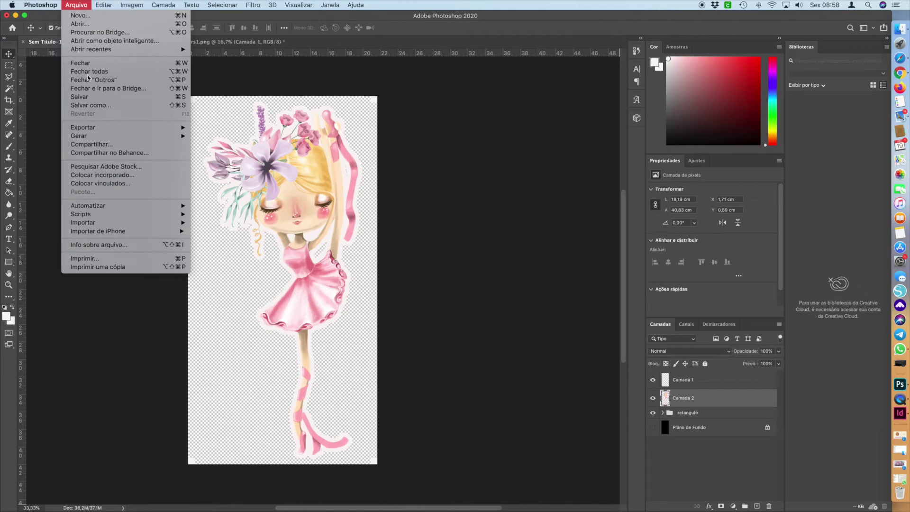
click(94, 105)
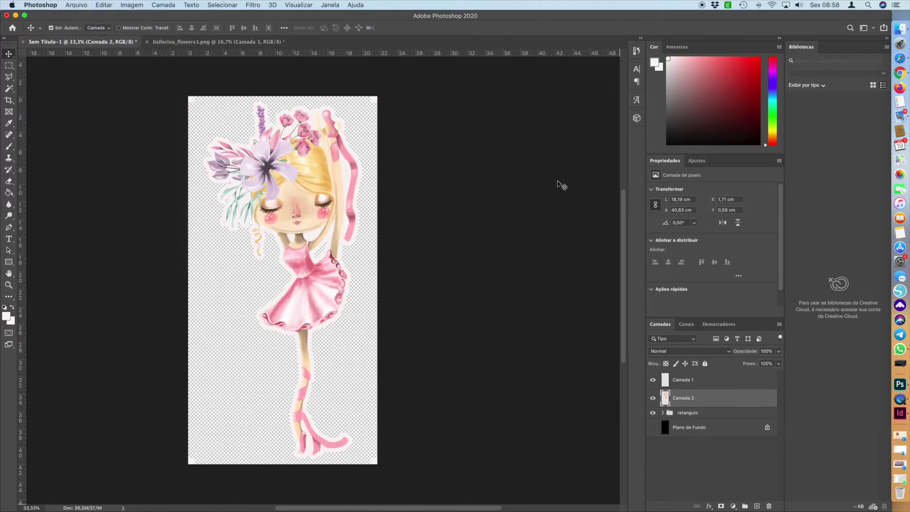
click(501, 351)
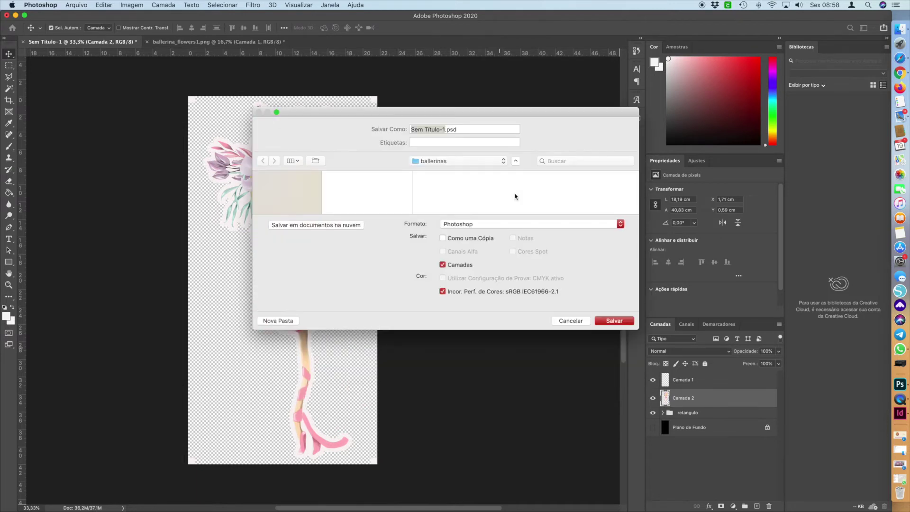
click(493, 226)
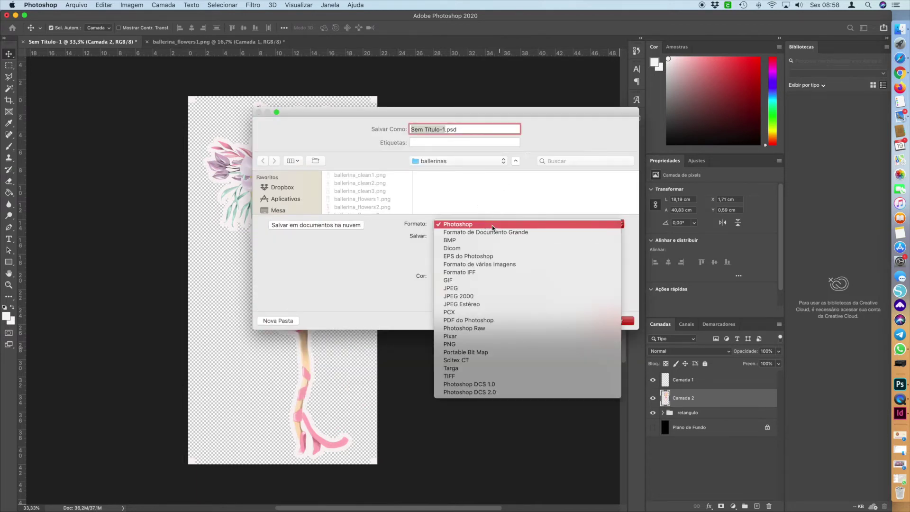
click(467, 344)
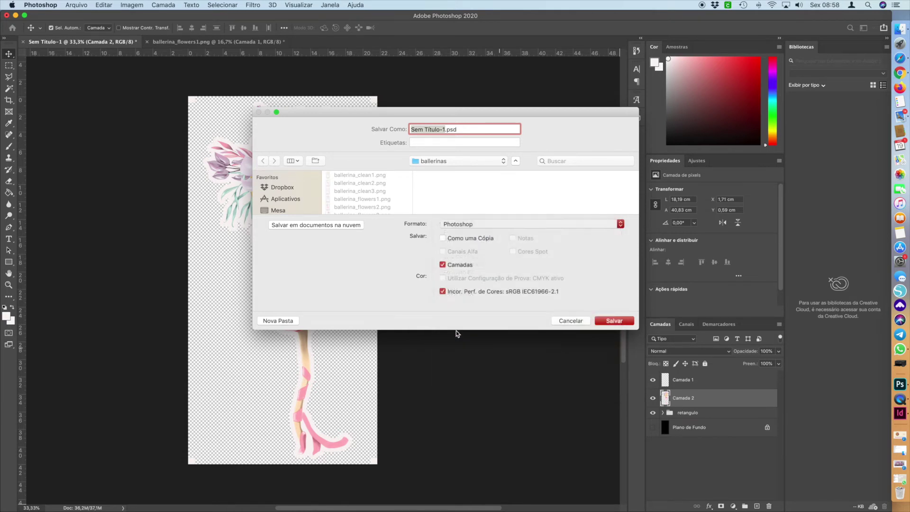
text(bailarinacricut.png)
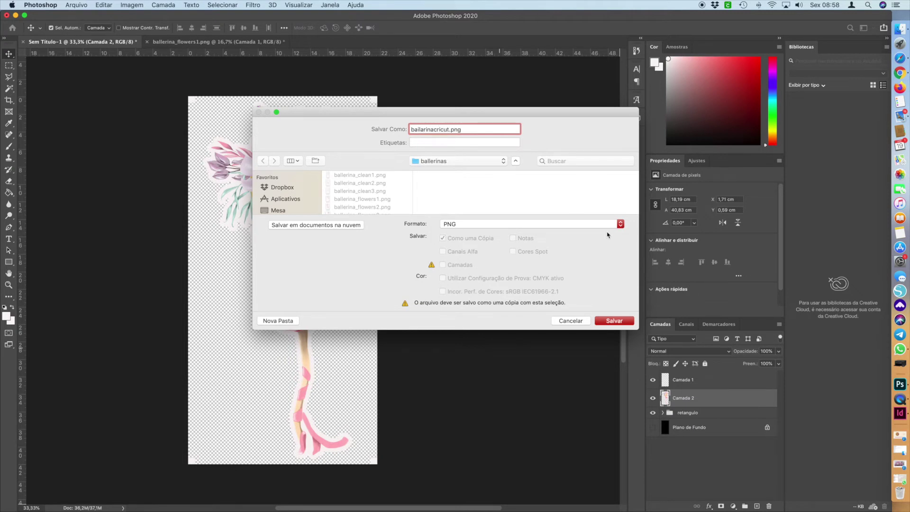
click(610, 321)
Step: Quit the Mail app and finish the PNG export with the Grande file size option
right_click(900, 117)
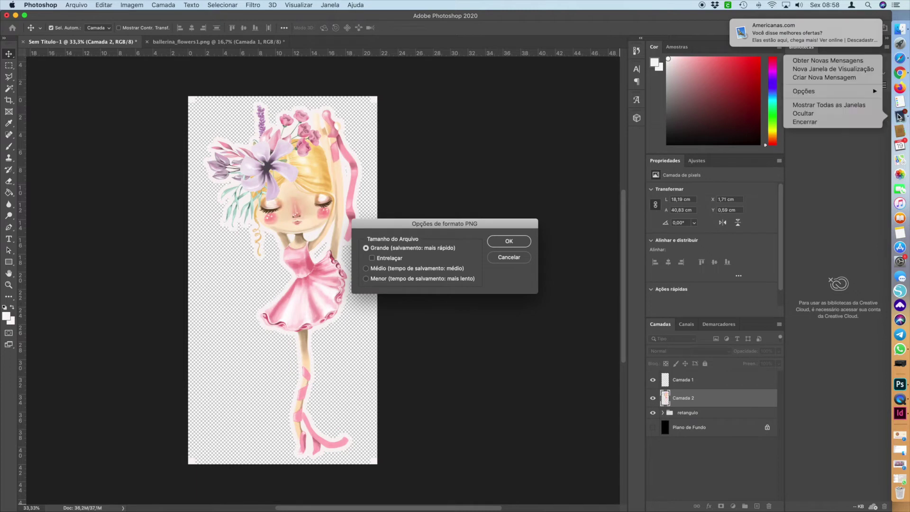
click(807, 122)
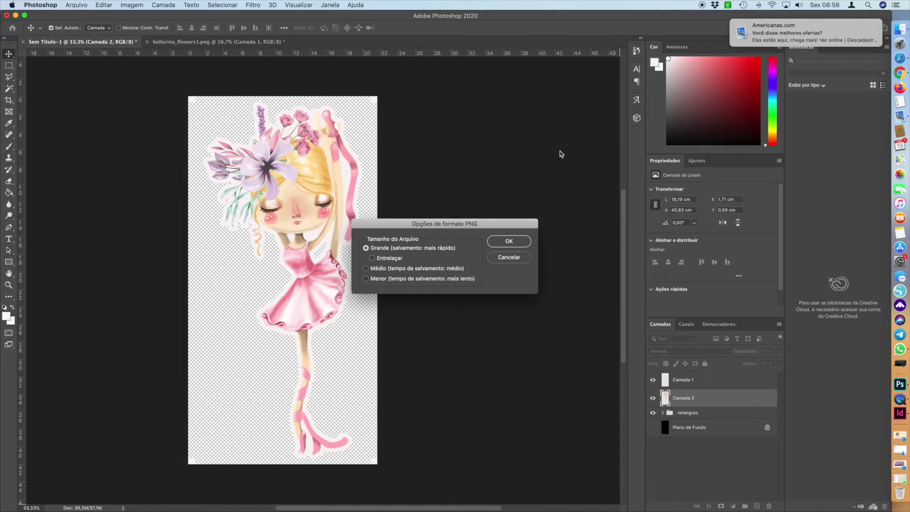
click(510, 243)
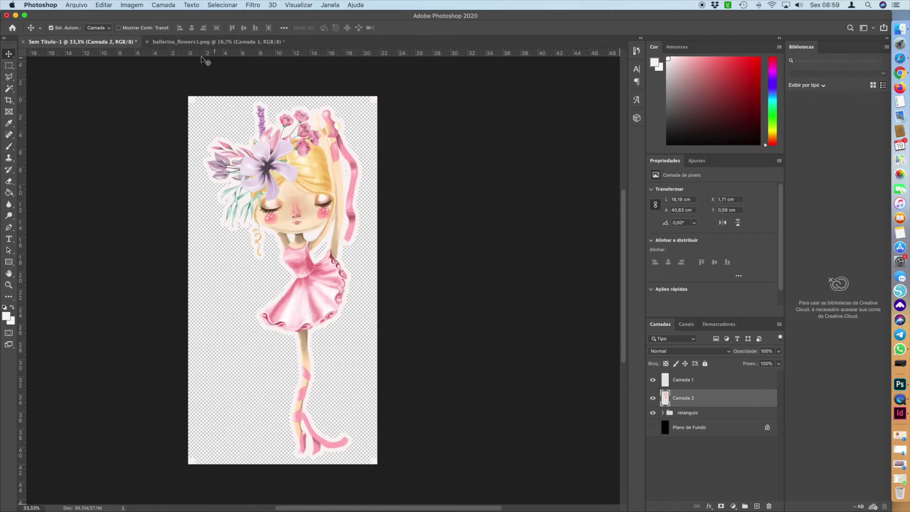
Step: Open the document's print setup for the EPSON L4160 AirPrint and bring up the custom paper size manager
click(71, 6)
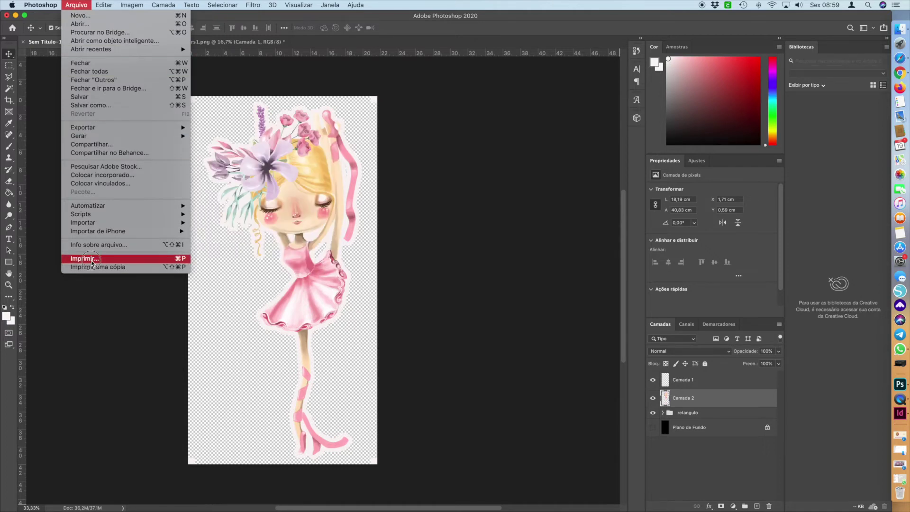
click(197, 179)
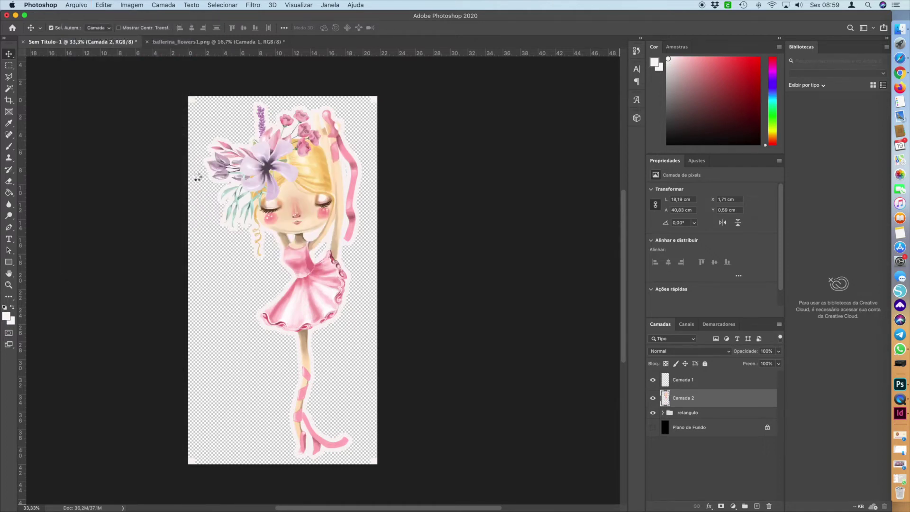
key(super+p)
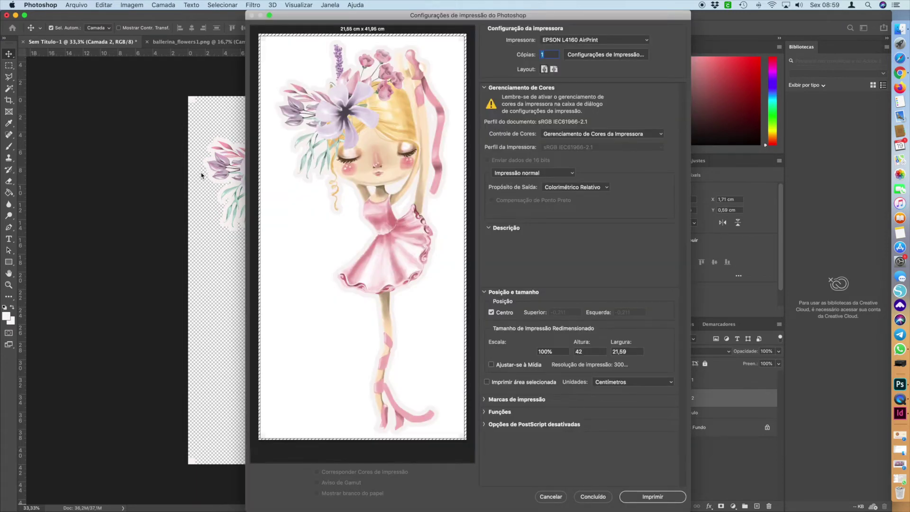
click(622, 56)
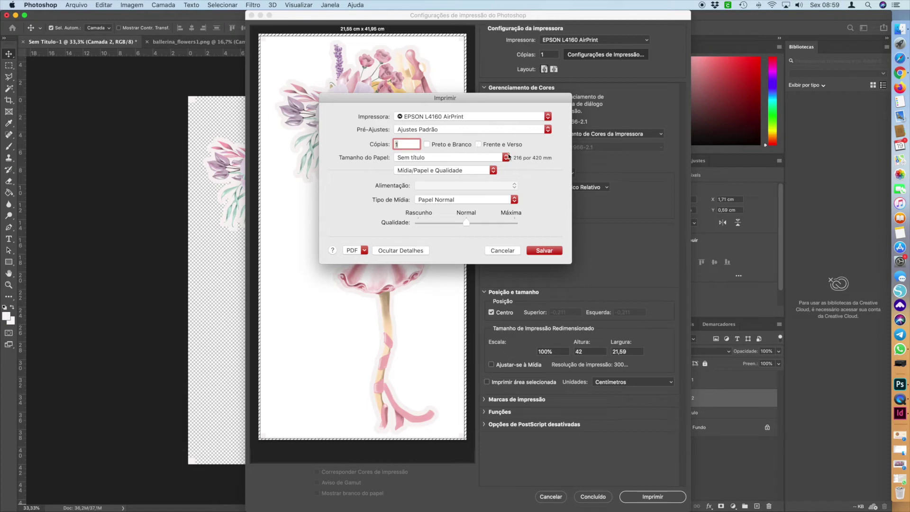
click(507, 158)
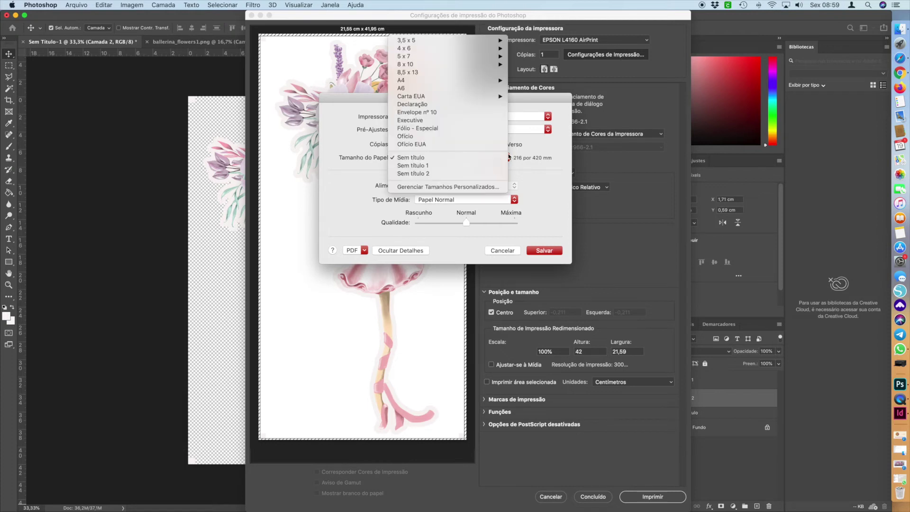
click(482, 186)
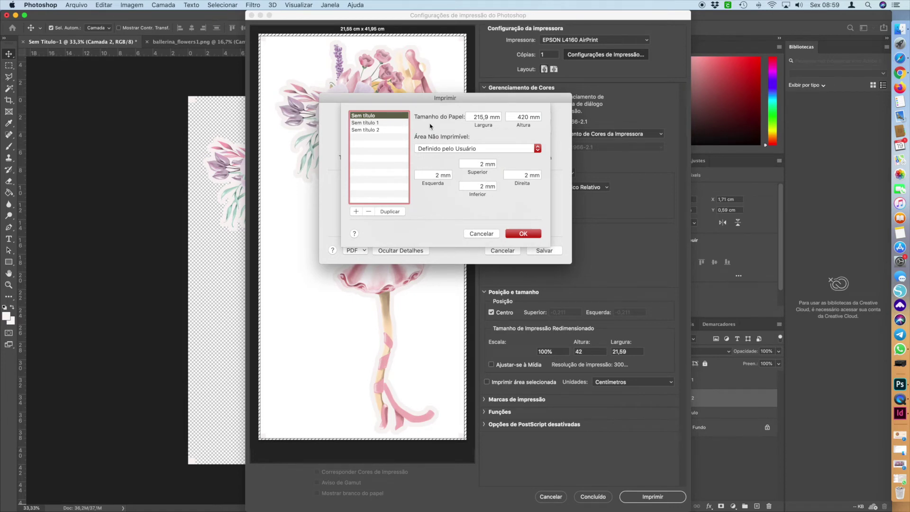
Step: Set the Sem título paper width to 215,9 mm and save the printer settings, dismissing the ColorSync warning
click(494, 116)
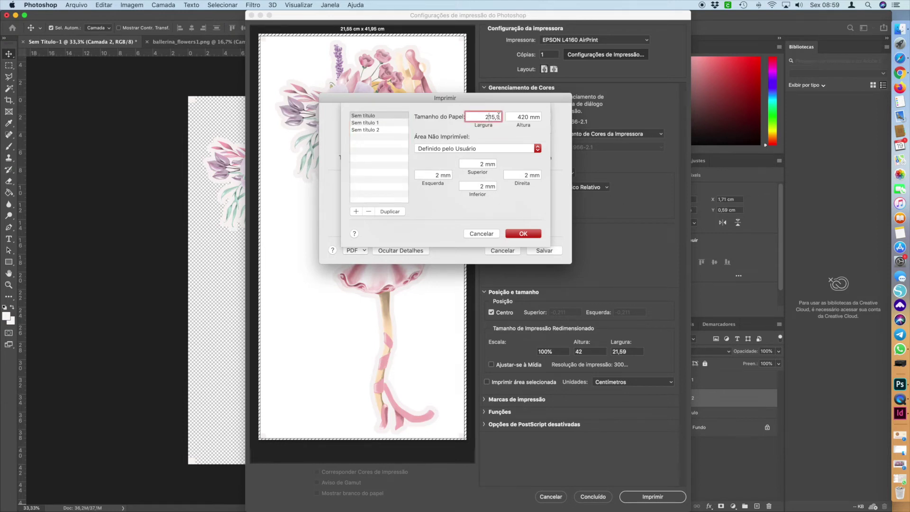
key(BackSpace)
key(BackSpace)
key(BackSpace)
key(BackSpace)
text(5,9)
click(523, 233)
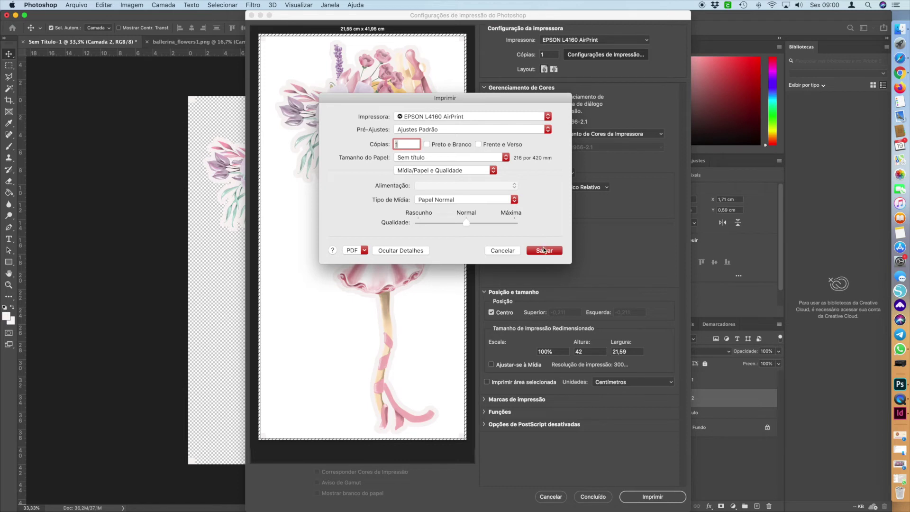
click(543, 250)
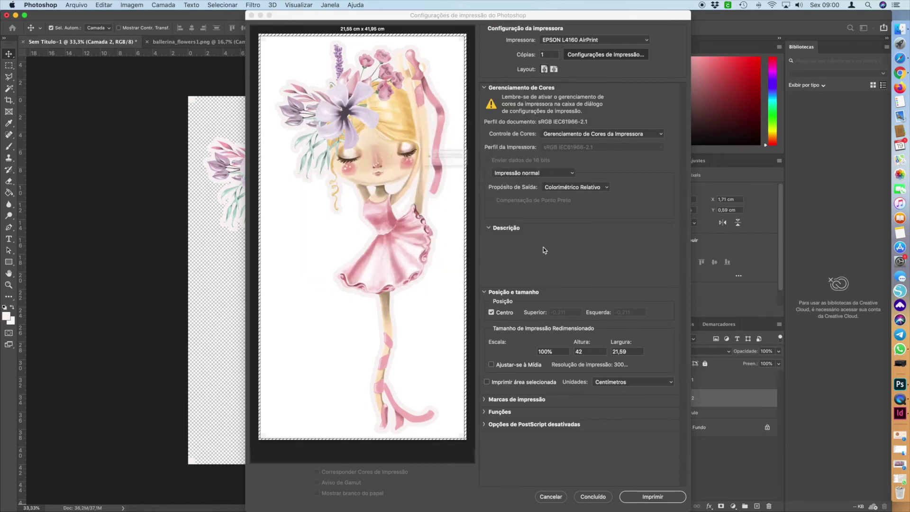
click(534, 187)
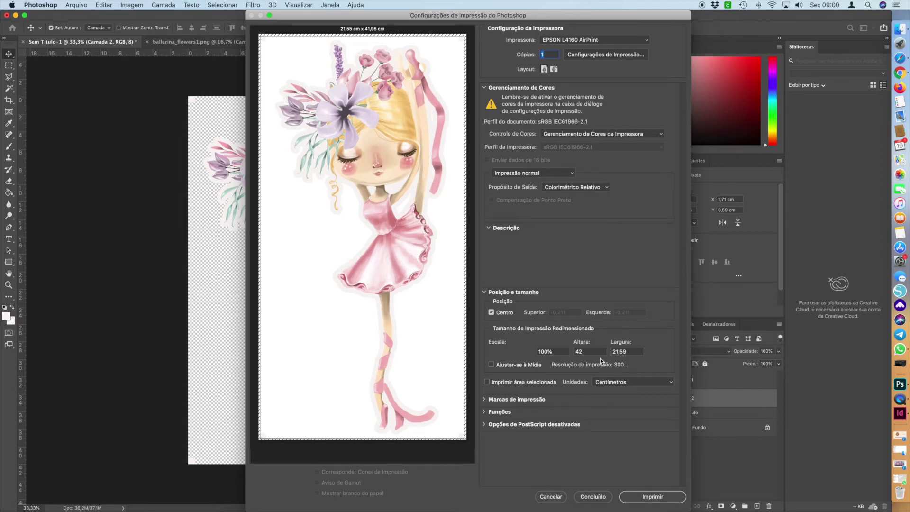
Step: Print one copy on the EPSON L4160 AirPrint with the Sem título paper size, accepting the colour and clipping warnings
click(654, 497)
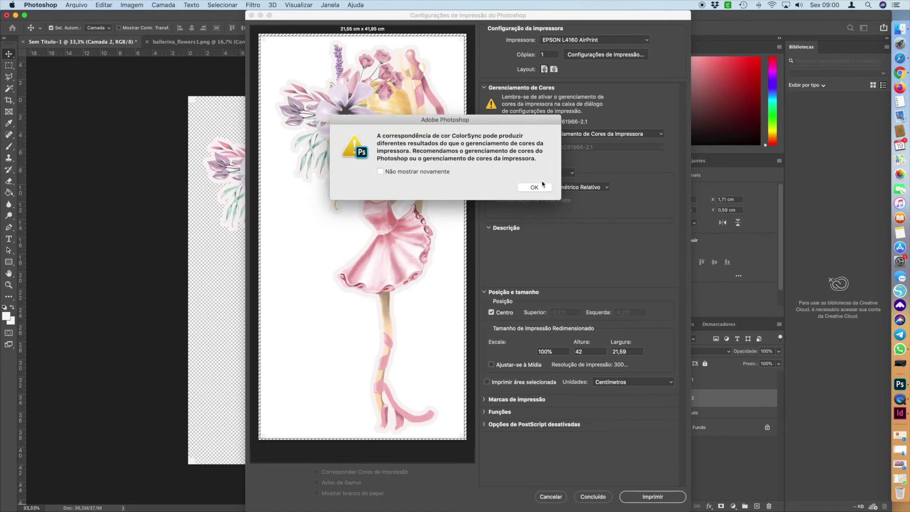
click(538, 189)
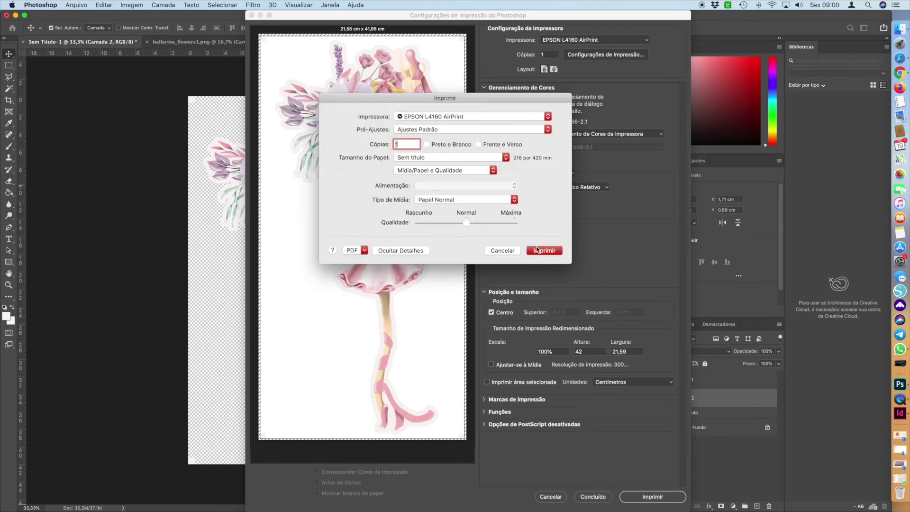
click(539, 250)
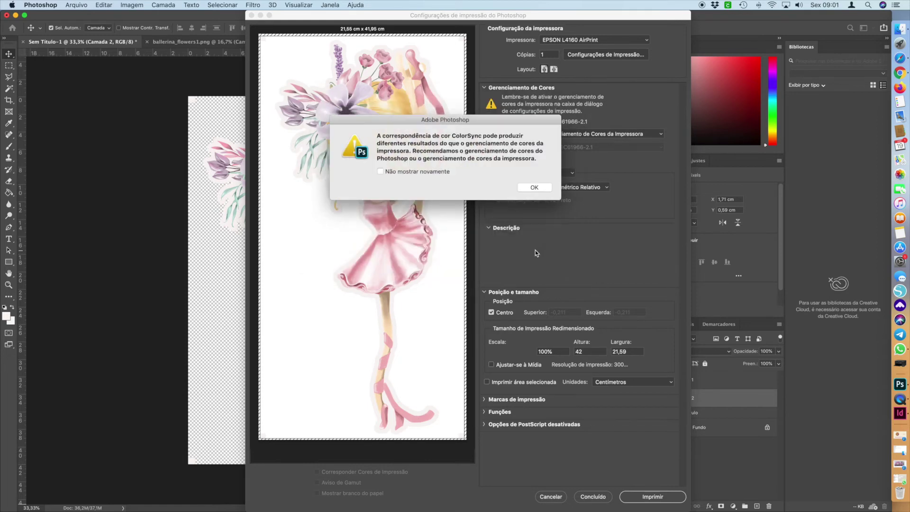
click(535, 187)
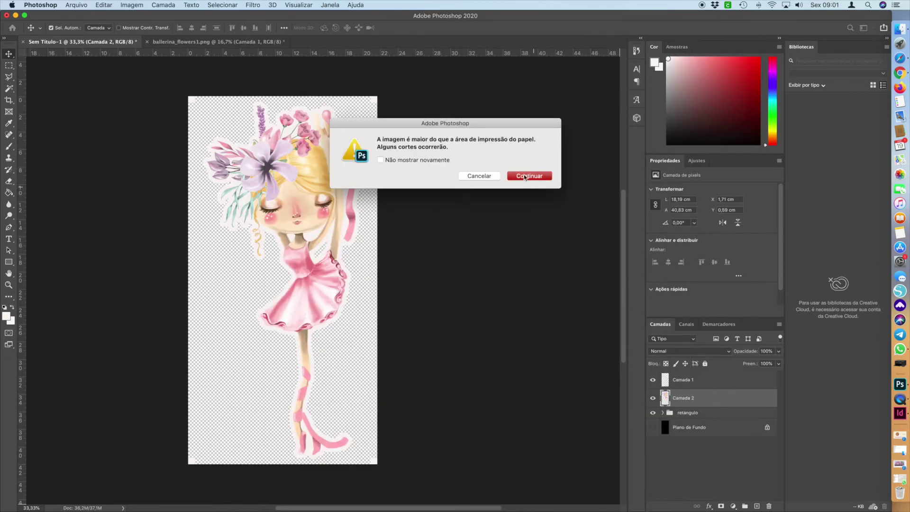
click(525, 177)
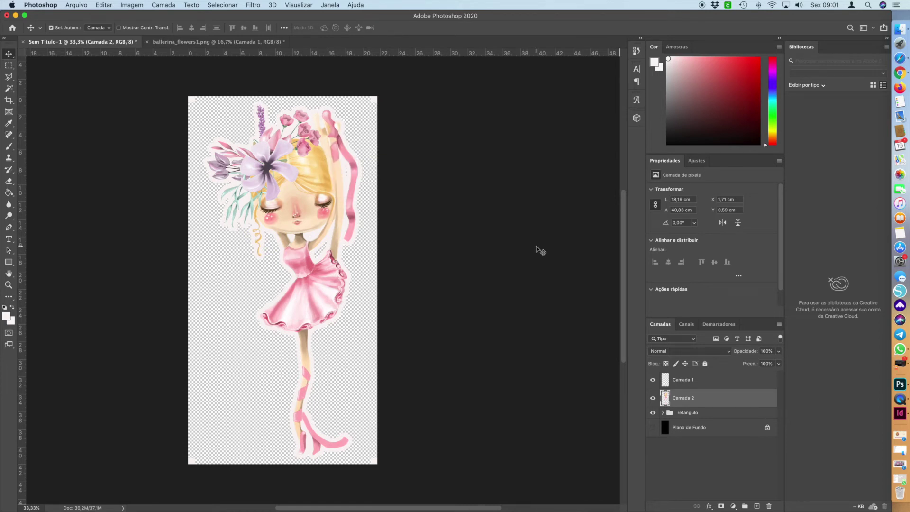
Step: Switch to Cricut Design Space, maximize its window and start a new project
click(904, 39)
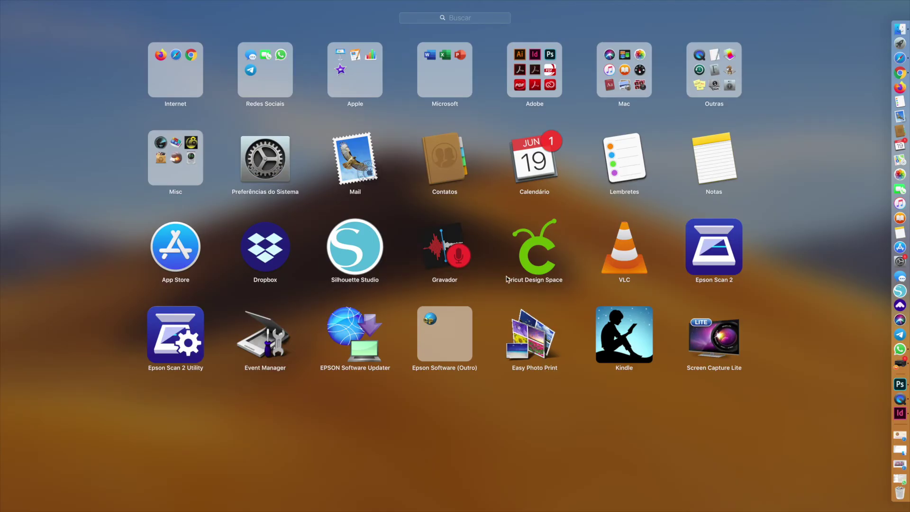
key(Escape)
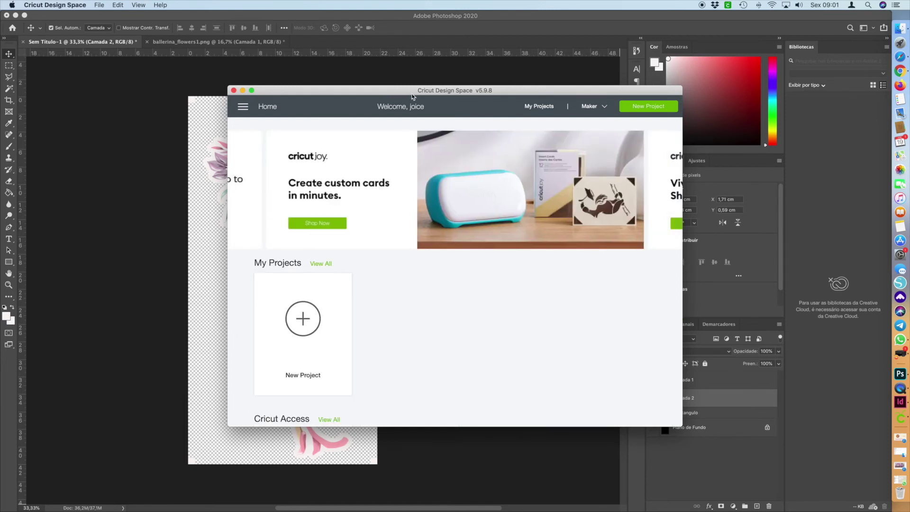
double_click(406, 91)
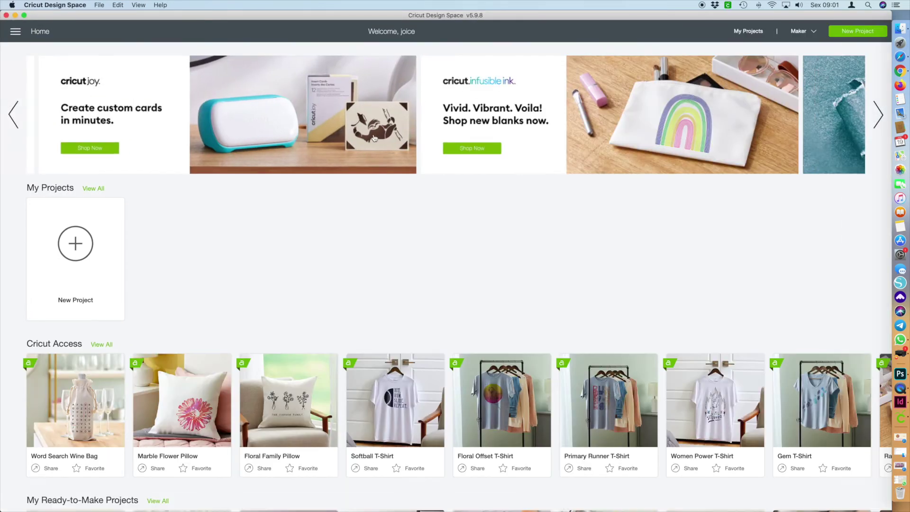
click(116, 252)
Step: Delete the baseparacortecricut silhouette from the recently uploaded images, confirming the deletion
click(14, 245)
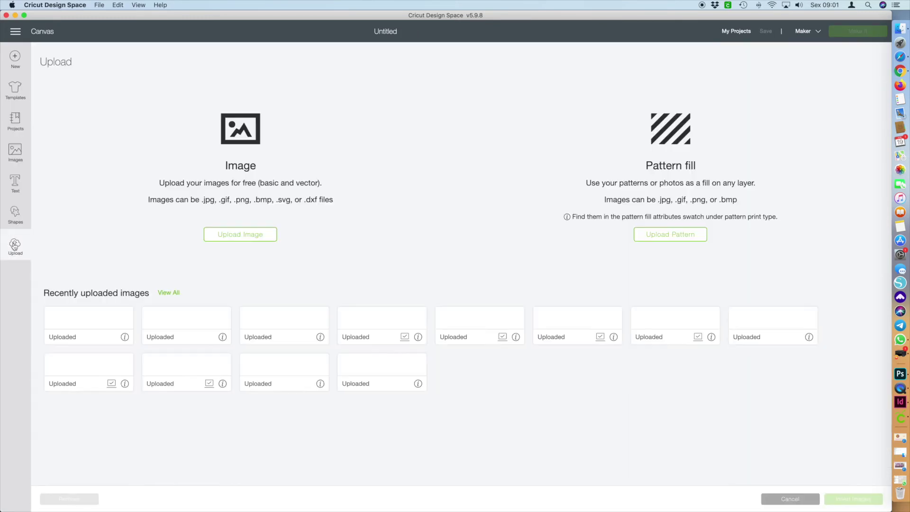
click(125, 407)
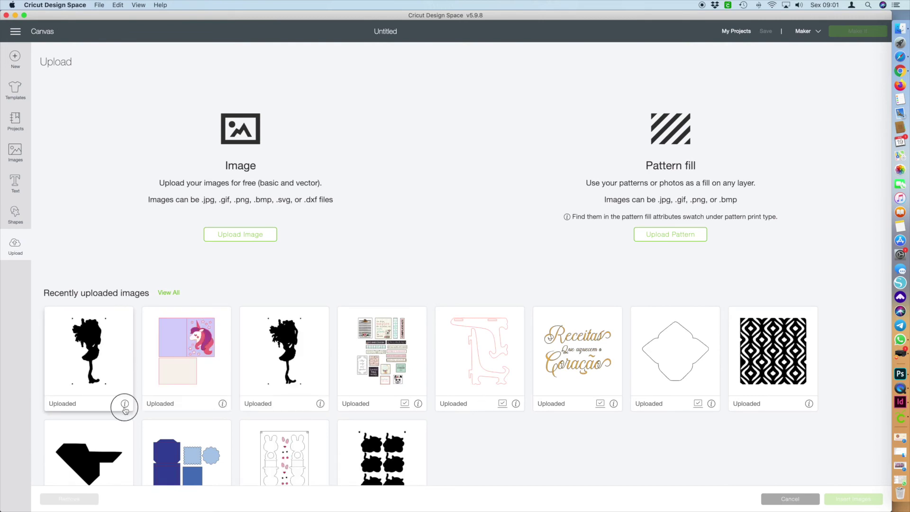
click(98, 362)
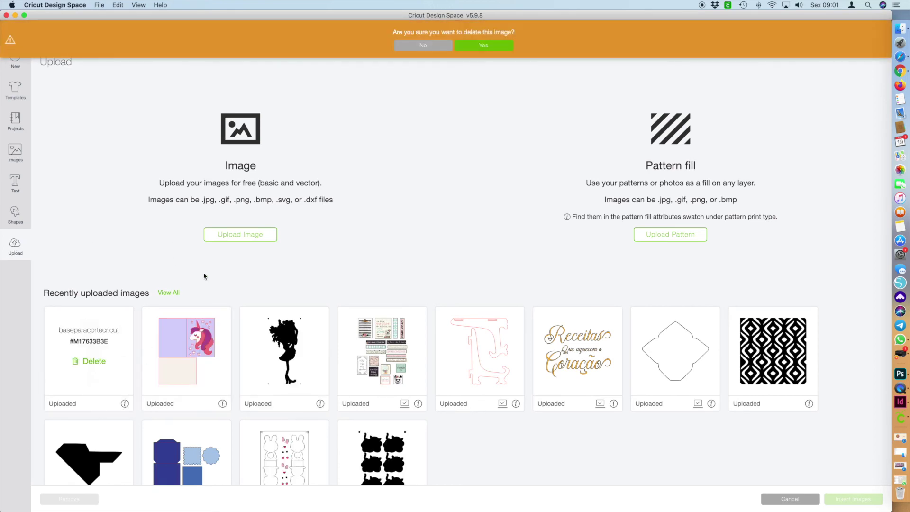
click(479, 45)
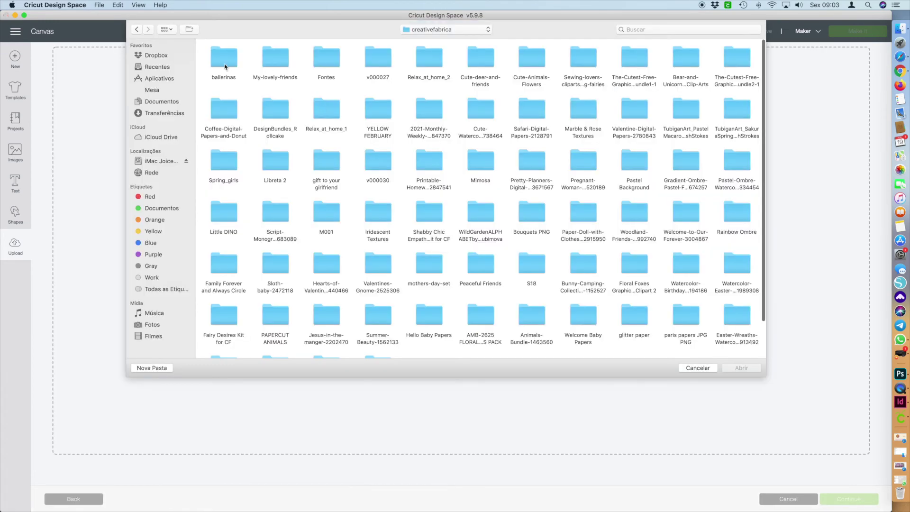
Step: Load bailarinacricut.png from the ballerinas folder as the image to upload
double_click(221, 55)
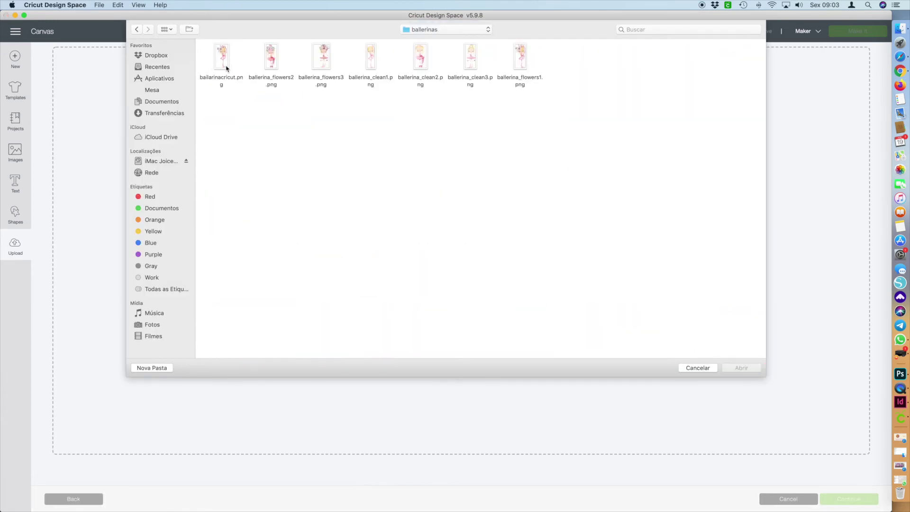
click(529, 59)
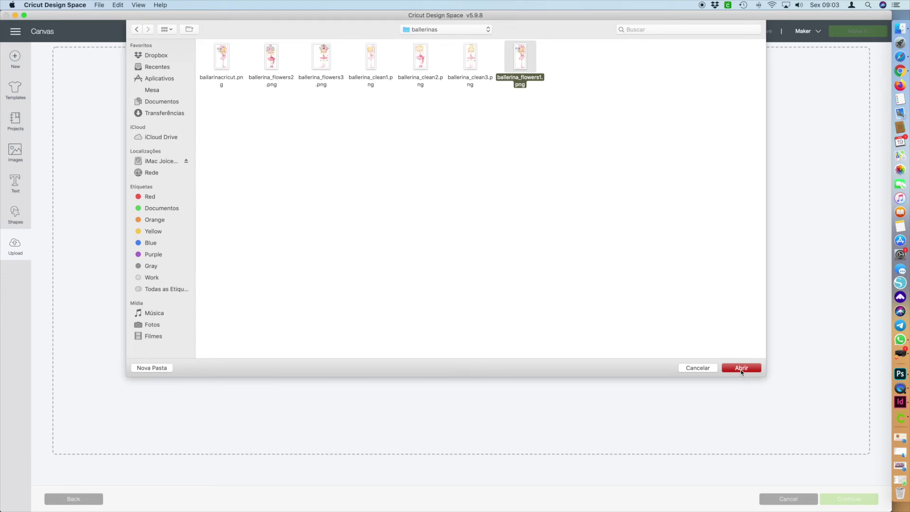
click(225, 66)
click(730, 363)
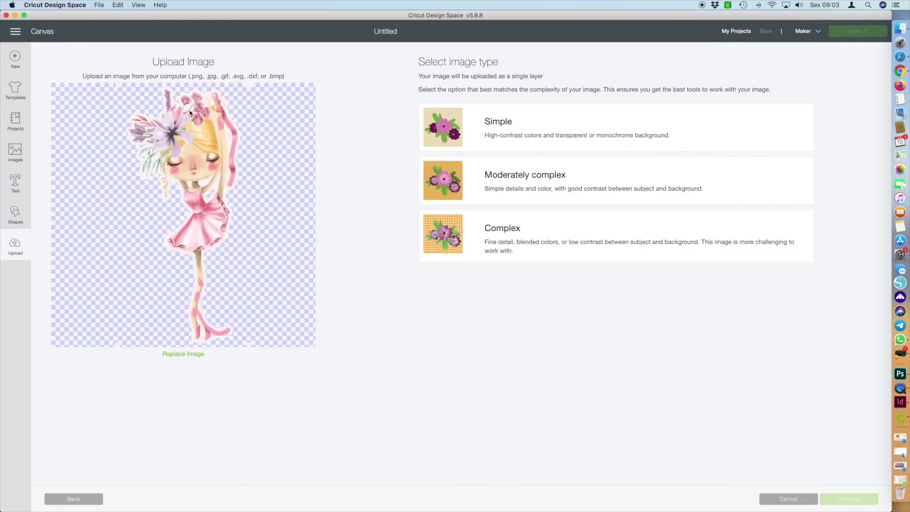
Step: Classify the ballerina image as Complex and save it as a Cut image named bailarinacricut
click(570, 232)
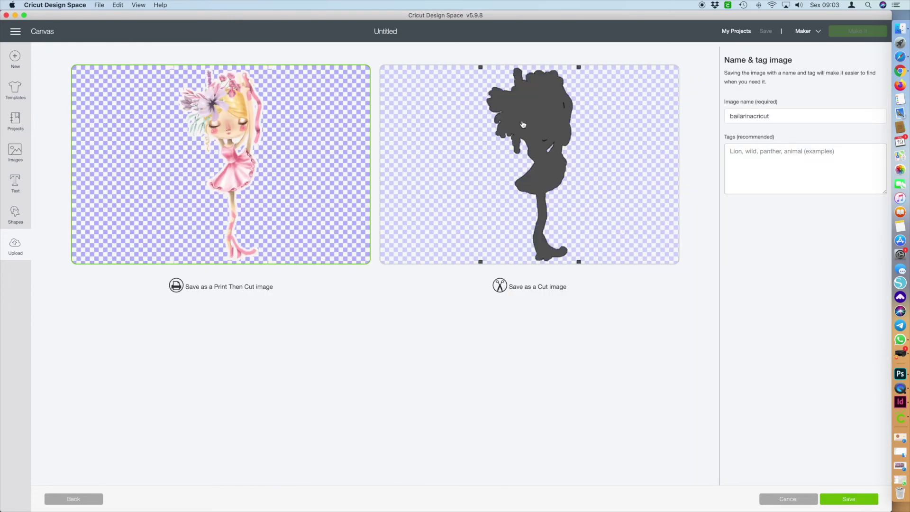
click(523, 124)
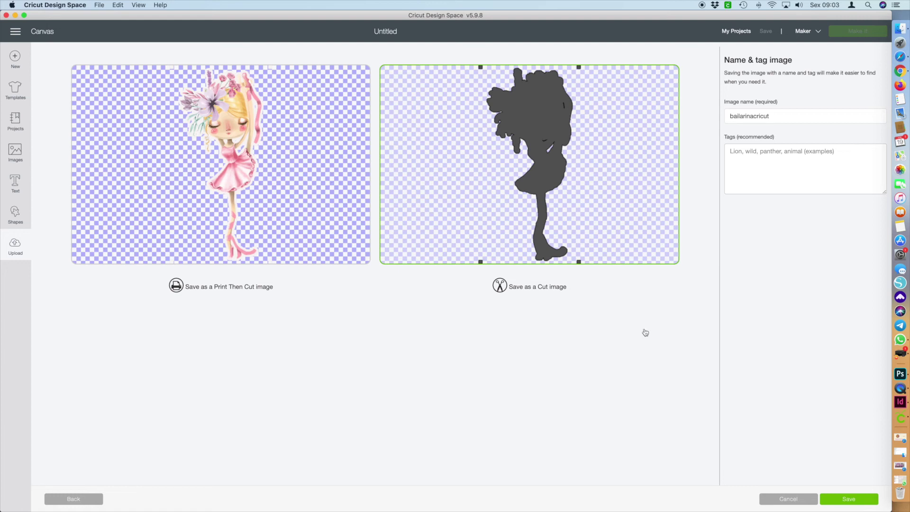
click(849, 499)
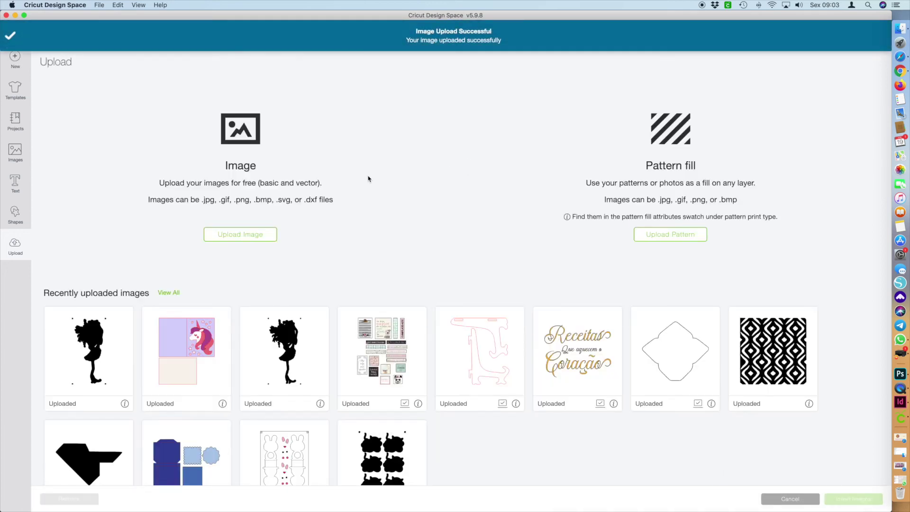
Step: Insert the uploaded bailarinacricut image on the canvas and size it 21,6 cm wide by 42 cm high
click(103, 321)
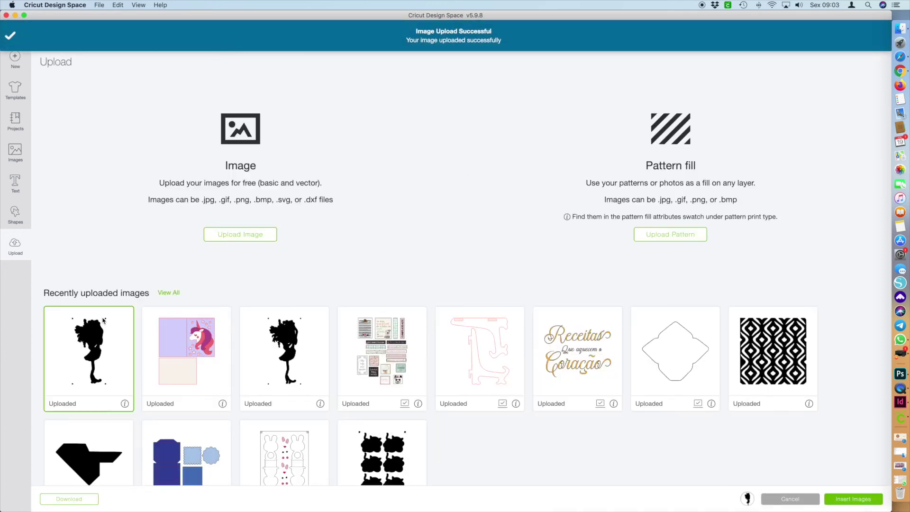
click(842, 501)
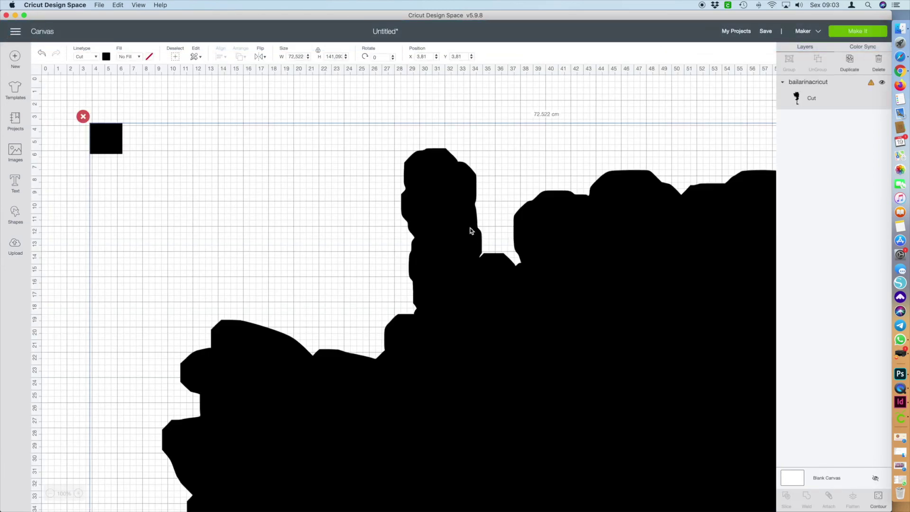
click(327, 57)
text(42)
key(Return)
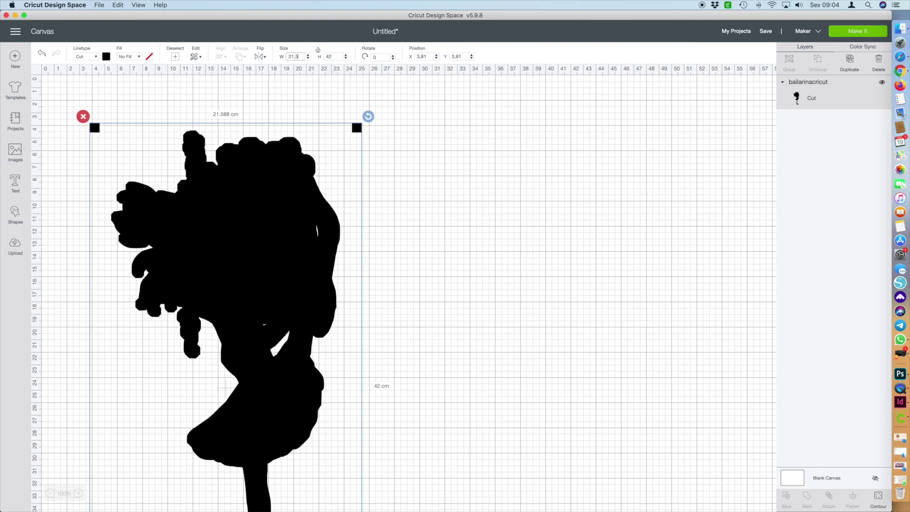
key(Return)
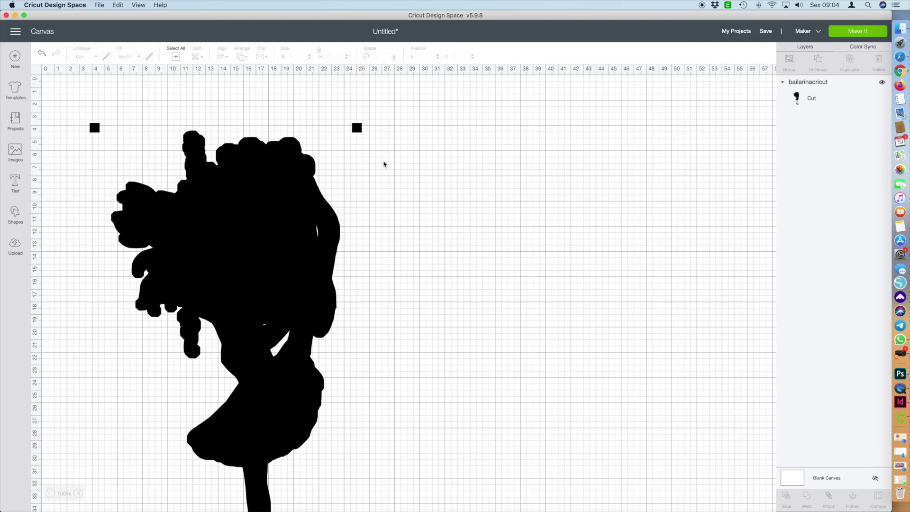
Step: Position the ballerina silhouette at the canvas origin with X 0 and Y 0
drag(291, 193, 332, 172)
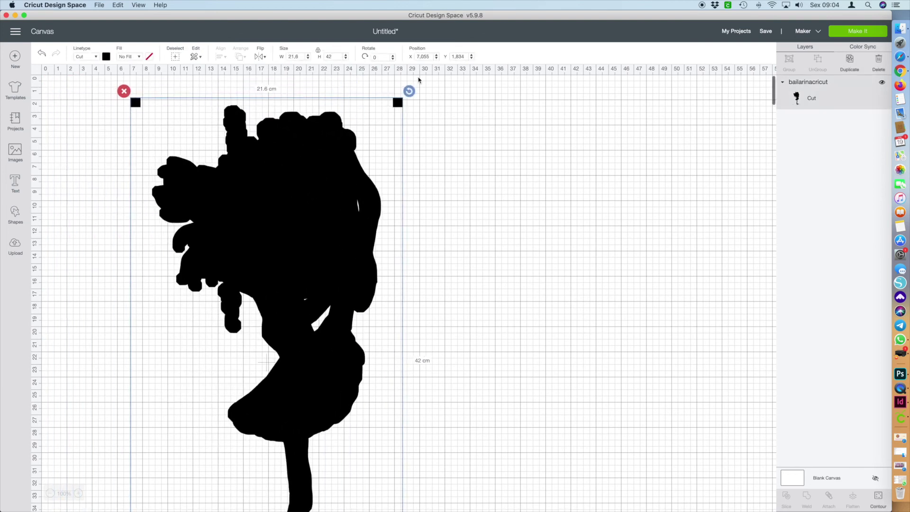
click(429, 56)
drag(430, 56, 412, 58)
text(0)
drag(464, 57, 451, 58)
text(0)
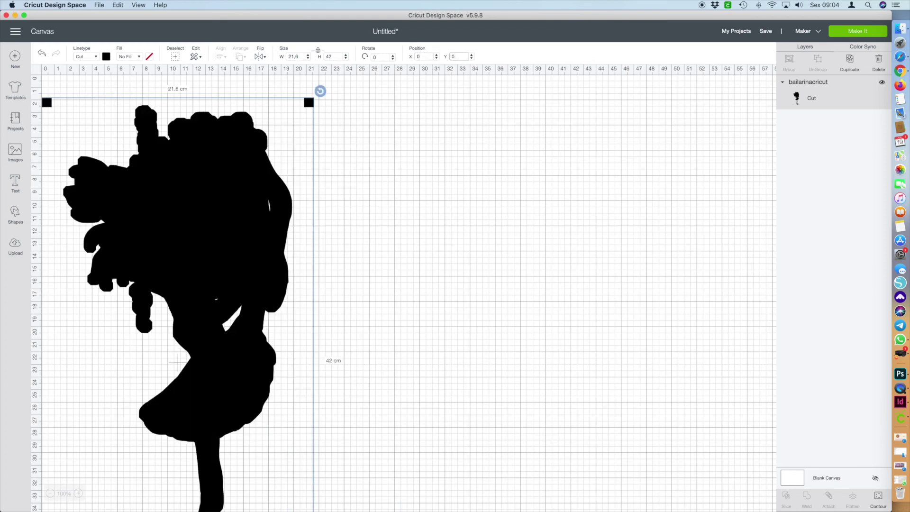
key(Return)
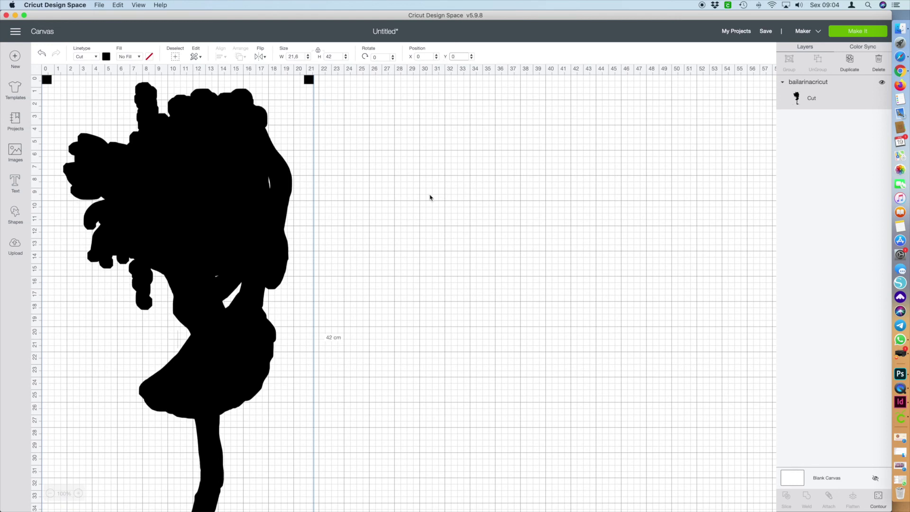